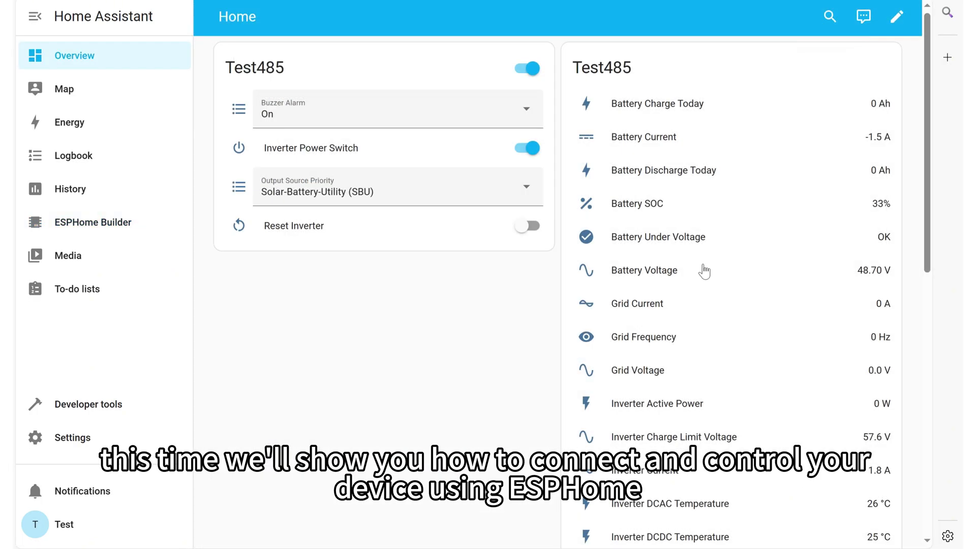
Step: Scroll down through the Test485 card's inverter sensor readings on Overview, then back to the top
scroll(704, 269, "down", 7)
scroll(704, 269, "down", 4)
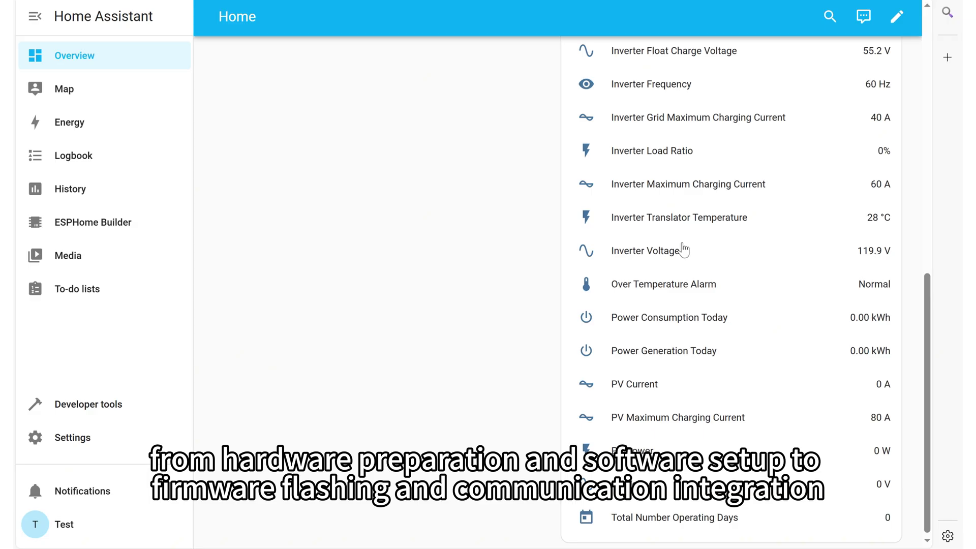
scroll(684, 249, "up", 10)
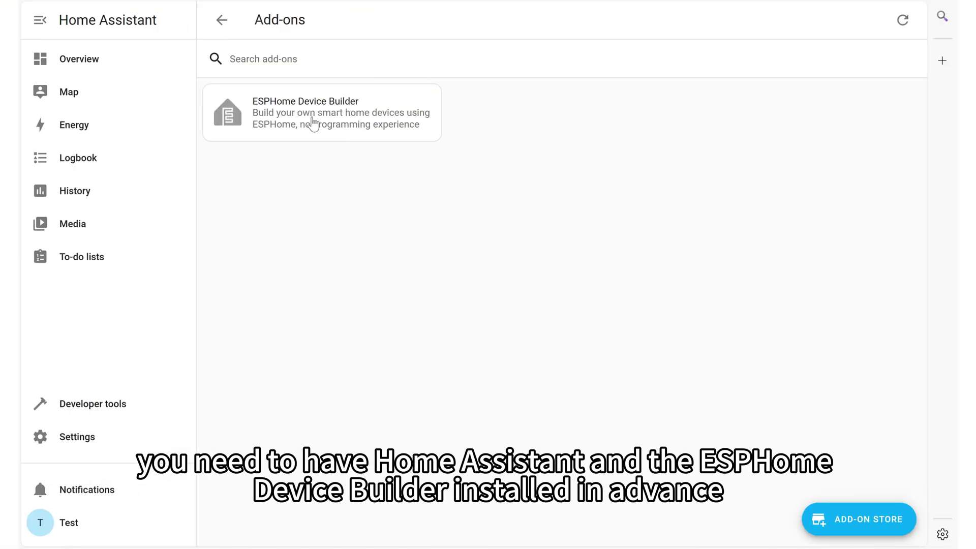
Step: Open the ESPHome Device Builder add-on details page
left_click(313, 124)
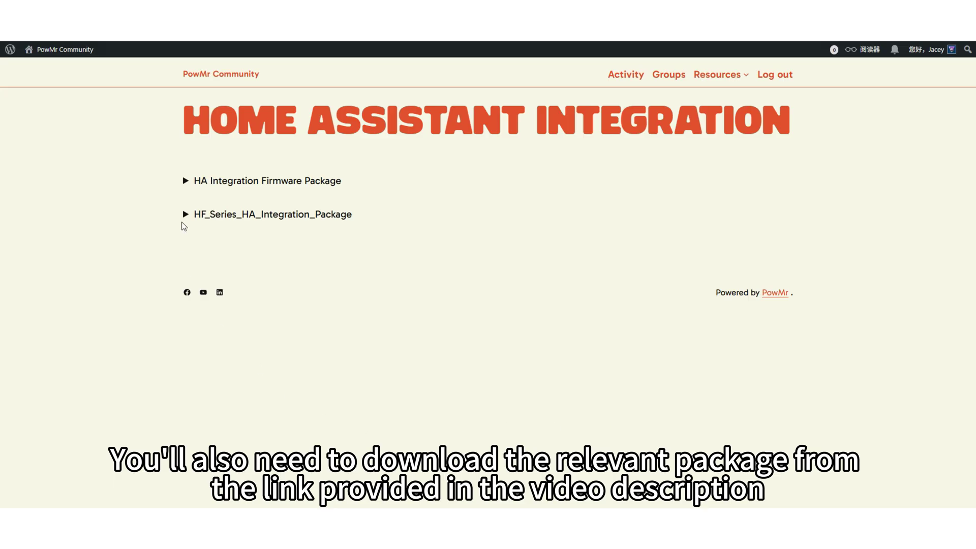
Step: Expand HF_Series_HA_Integration_Package on the PowMr integration page and download it
left_click(186, 215)
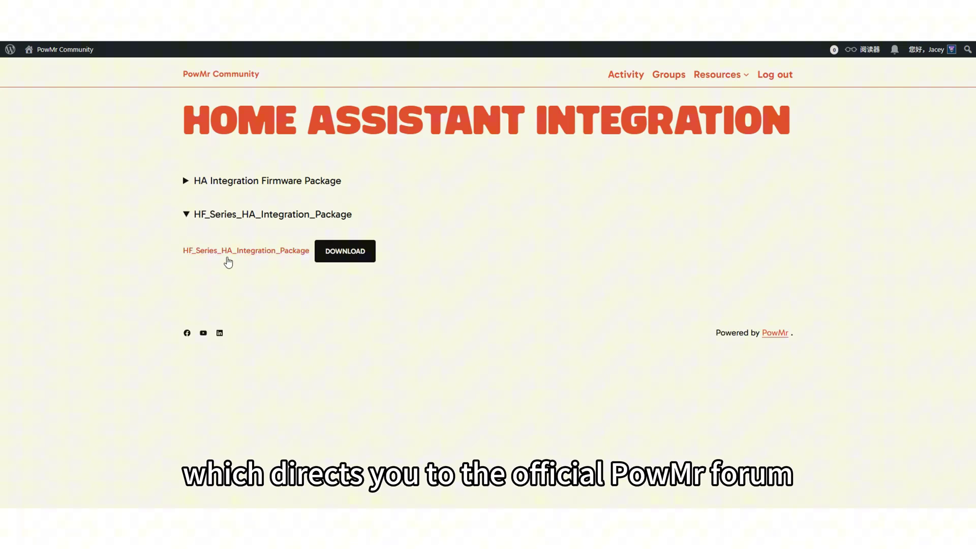
left_click(355, 258)
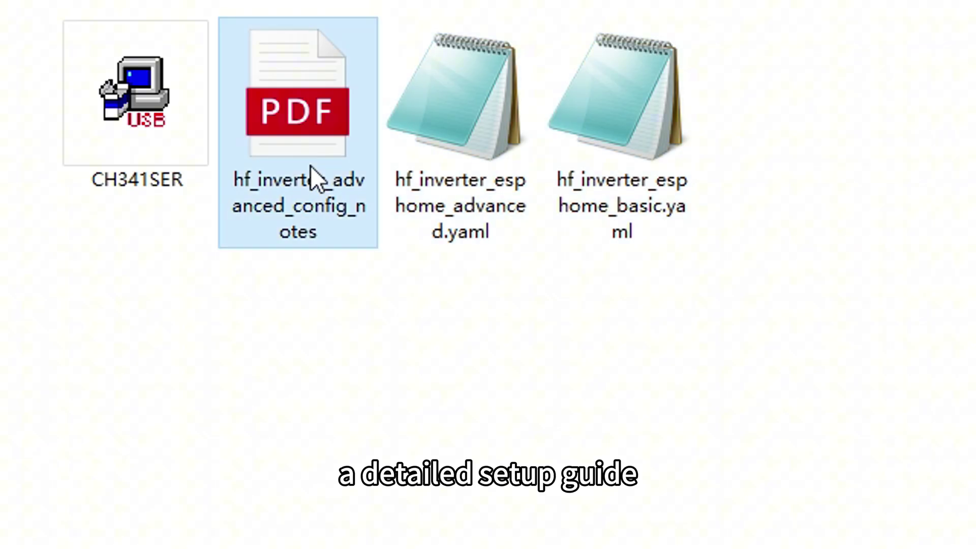
Step: Select the CH341SER driver in the extracted HF package folder
left_click(139, 154)
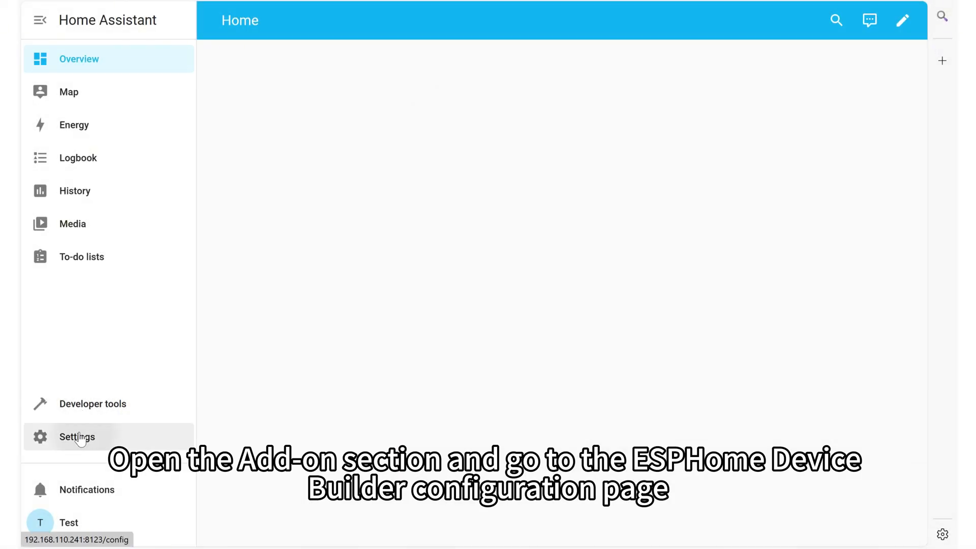
Step: Go to Settings > Add-ons and open ESPHome Device Builder
left_click(79, 437)
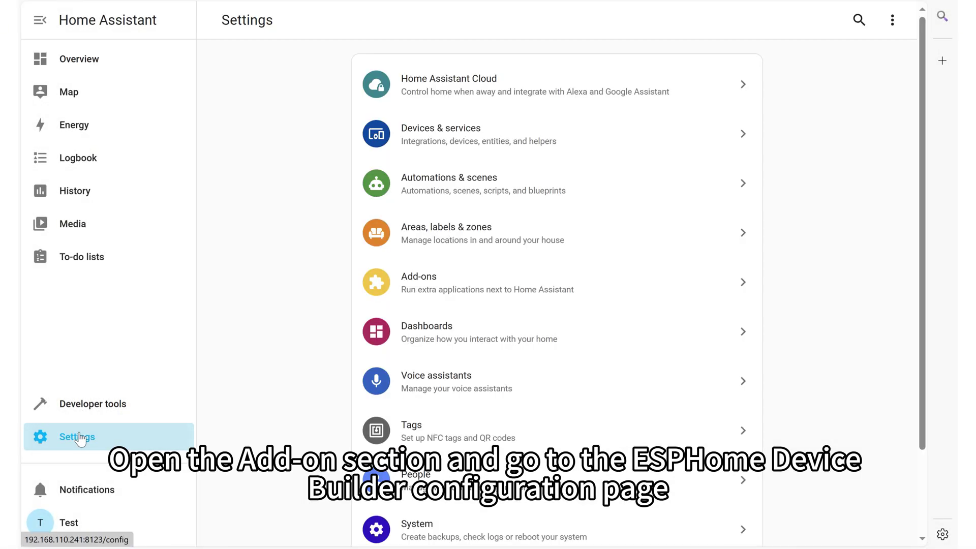
left_click(500, 300)
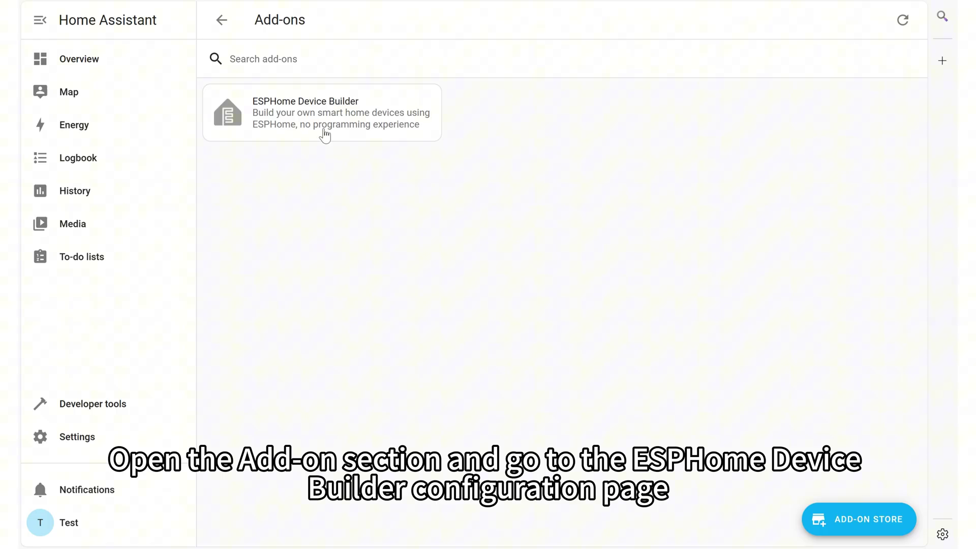
left_click(312, 123)
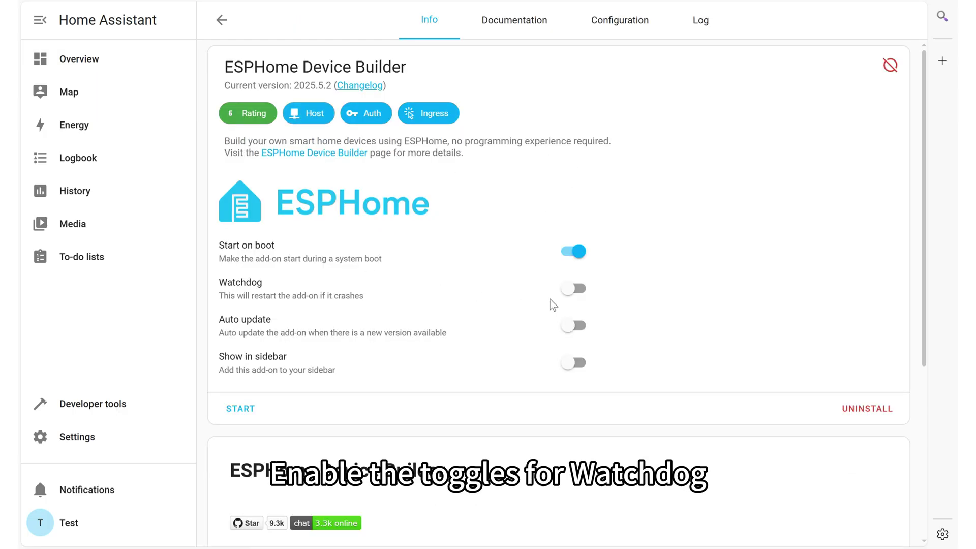
Step: Turn on Watchdog, Auto update and Show in sidebar, then start the add-on
left_click(572, 290)
left_click(573, 326)
left_click(576, 364)
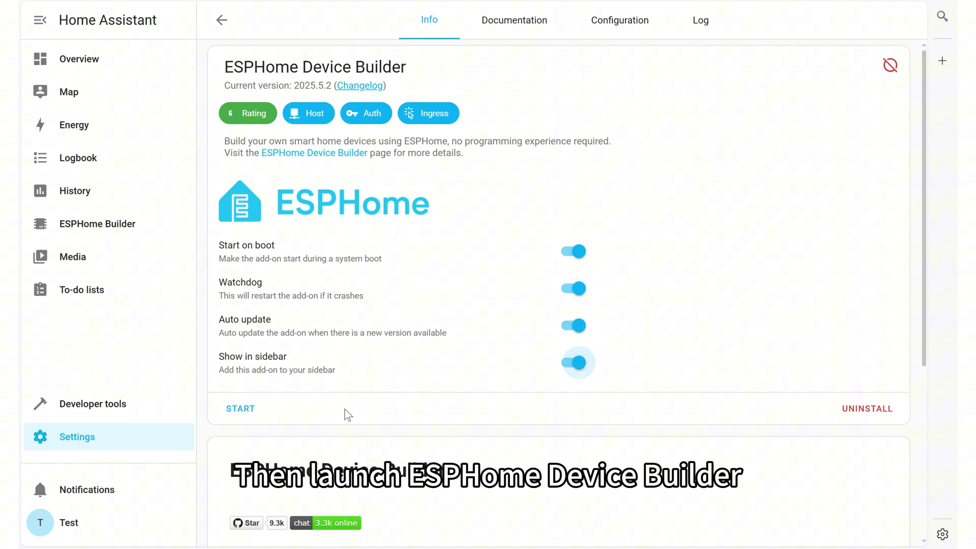
left_click(242, 410)
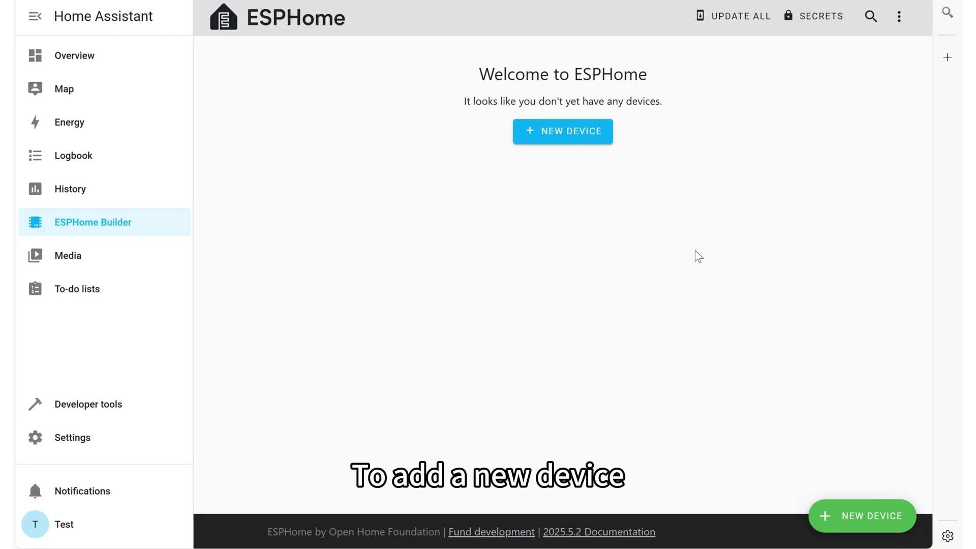
Step: Create device Test485 on Wi-Fi HHJ2022 with the network password, board ESP32-S3, skipping installation
left_click(863, 517)
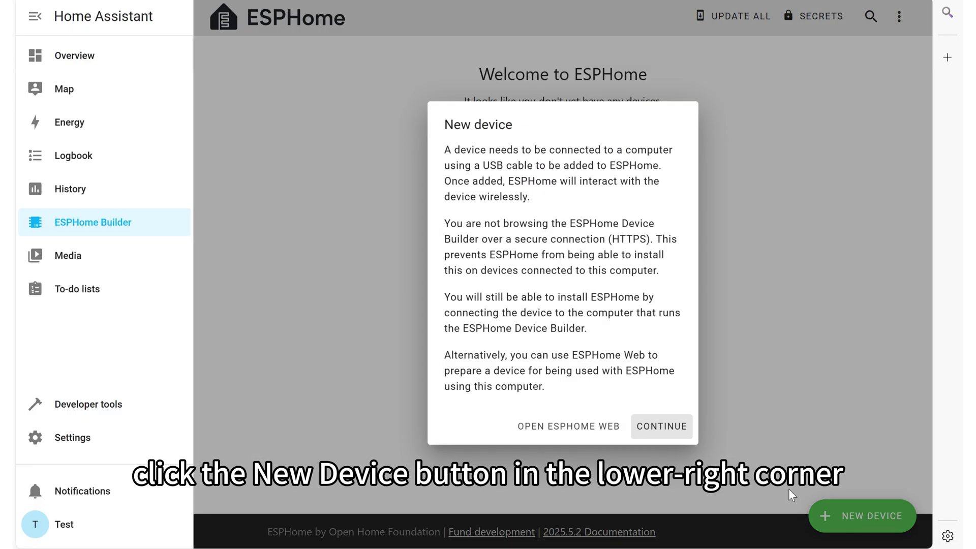
left_click(660, 426)
type("Test485")
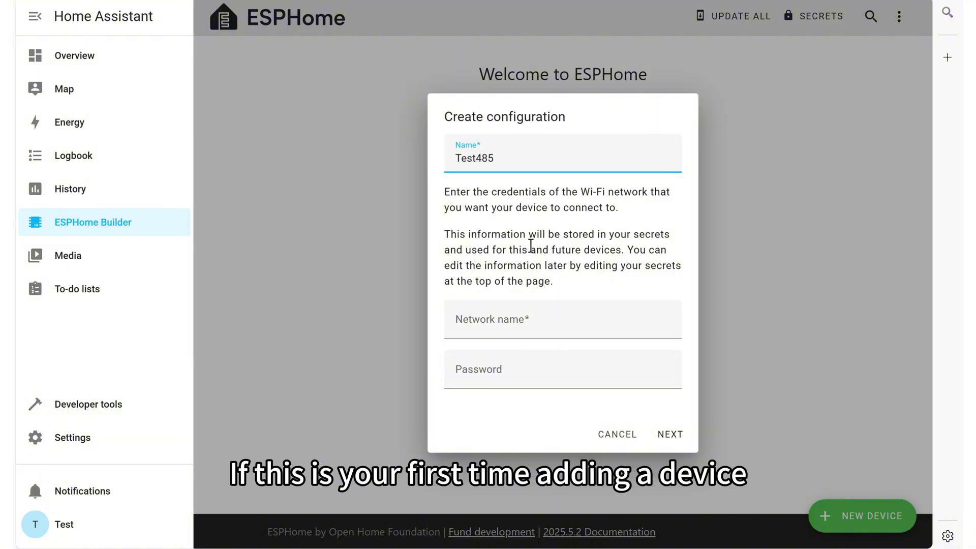
left_click(495, 315)
type("HHJ2022")
left_click(466, 365)
type("•••••••••")
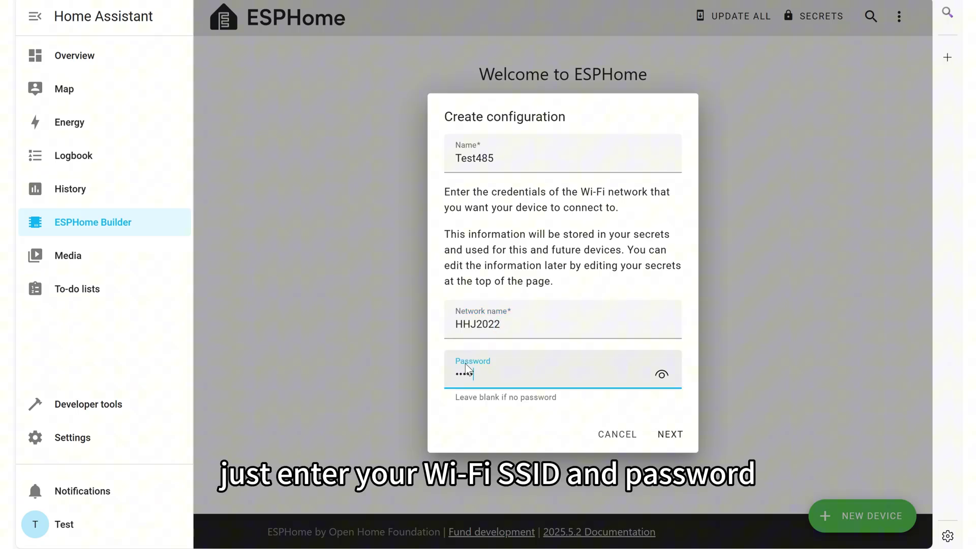
left_click(669, 434)
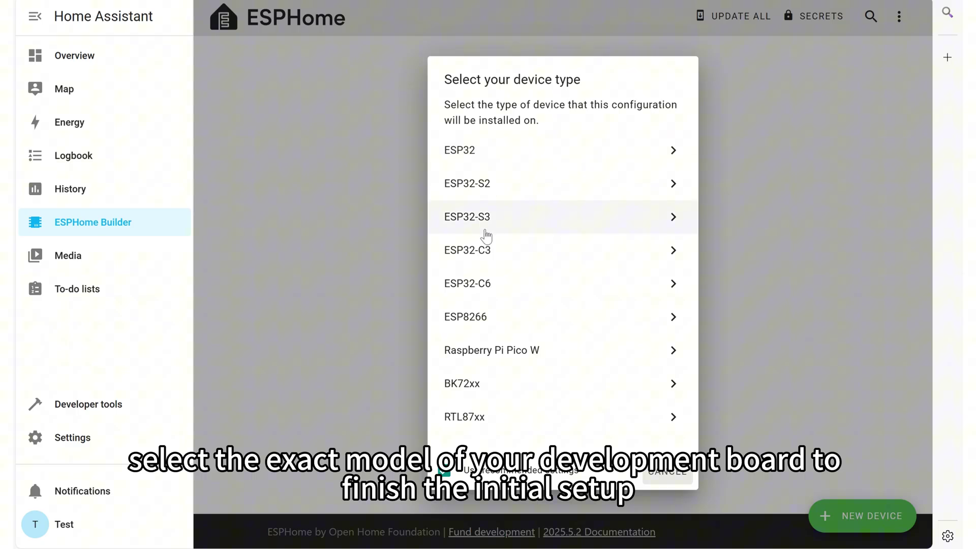
left_click(485, 228)
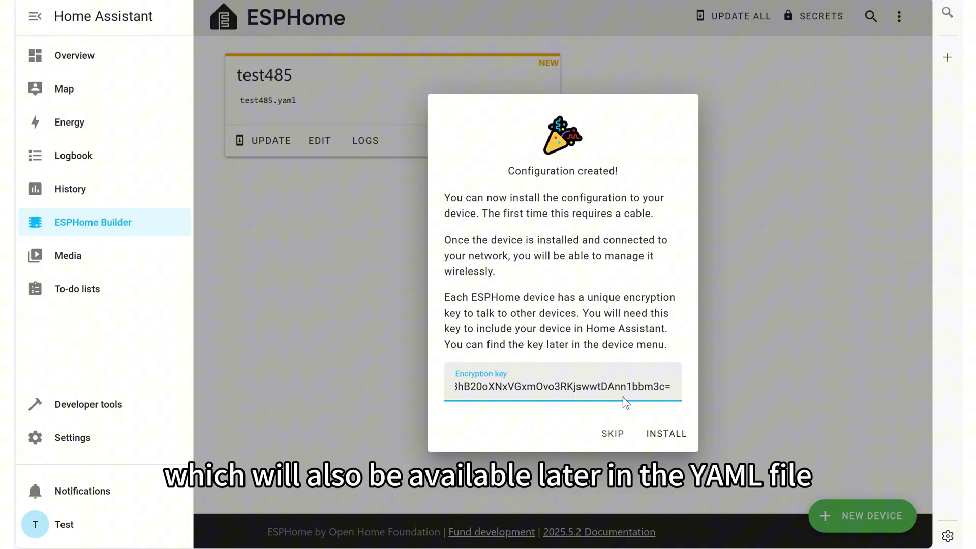
left_click(611, 434)
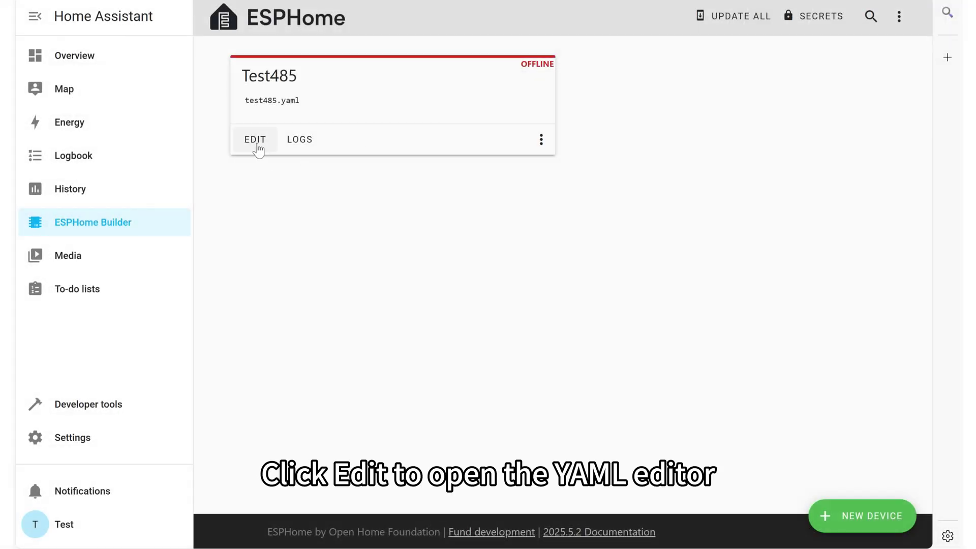
Step: Open the Test485 device's test485.yaml in the ESPHome editor
left_click(257, 142)
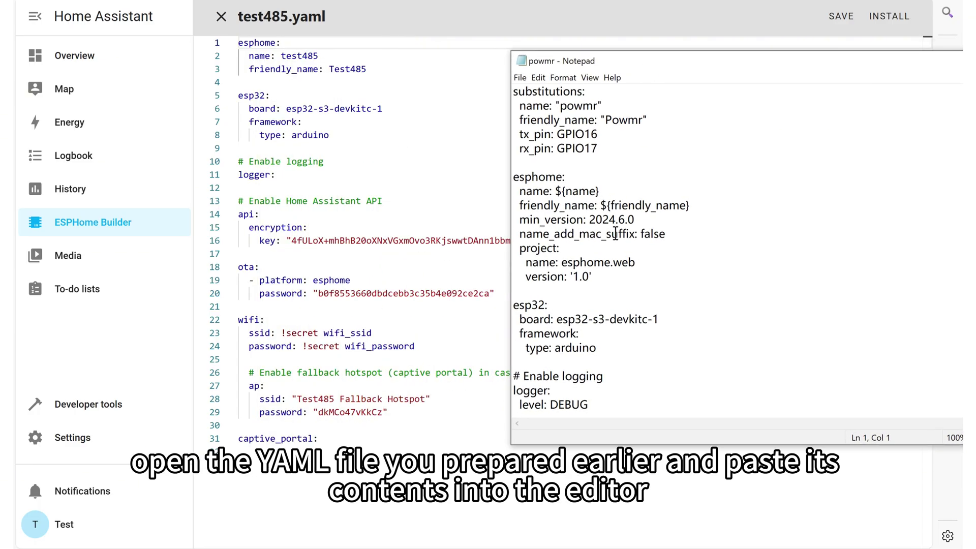
Step: Copy the whole powmr configuration from Notepad and paste it after captive_portal in test485.yaml
left_click(594, 338)
key("ctrl+a")
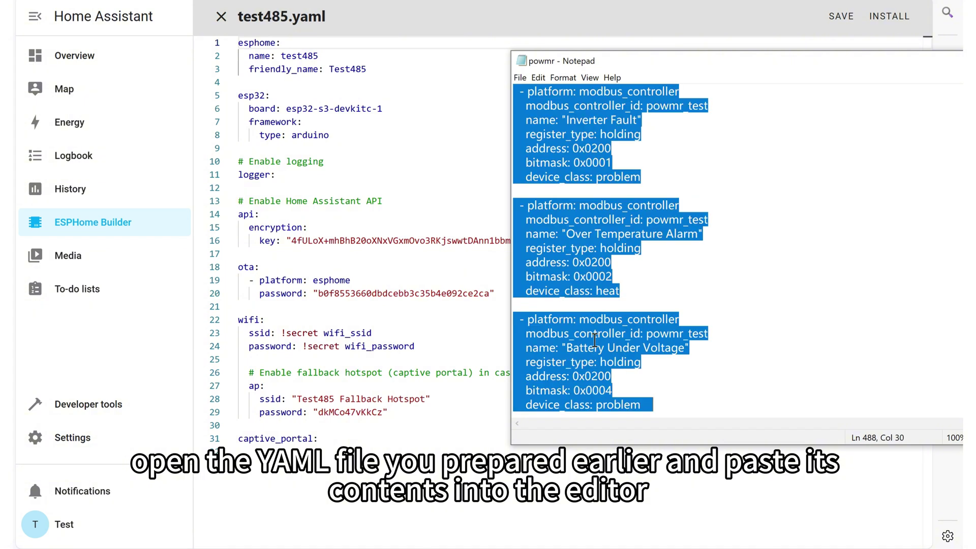
left_click(243, 453)
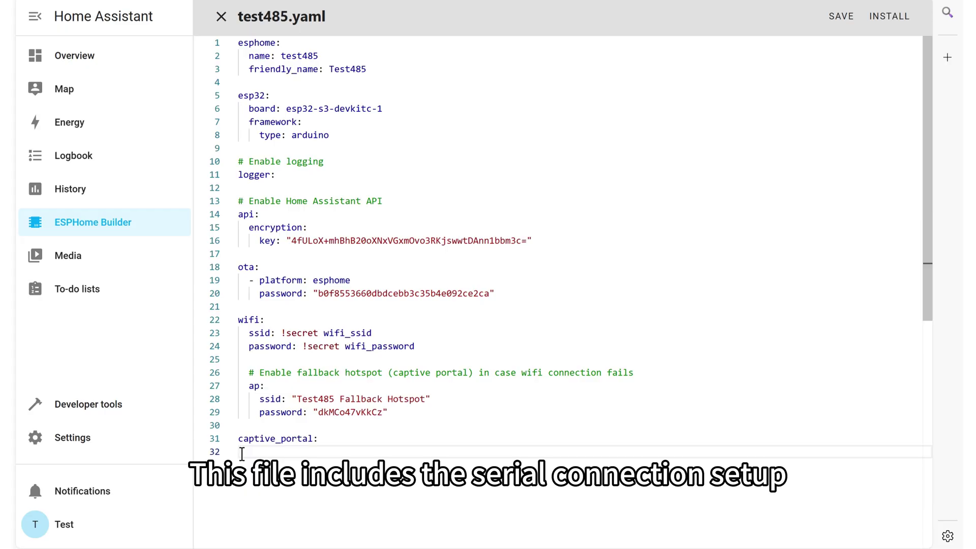
key("ctrl+v")
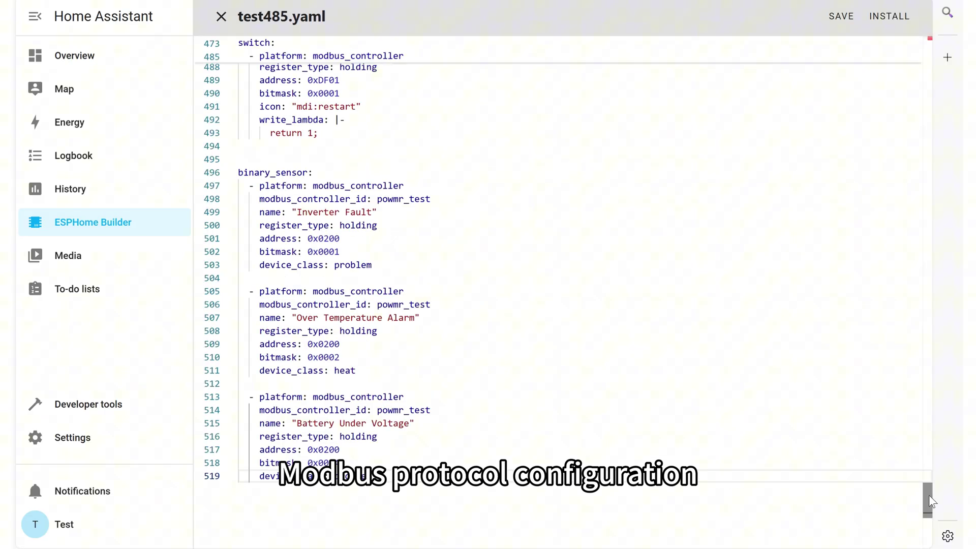
left_click_drag(927, 496, 921, 46)
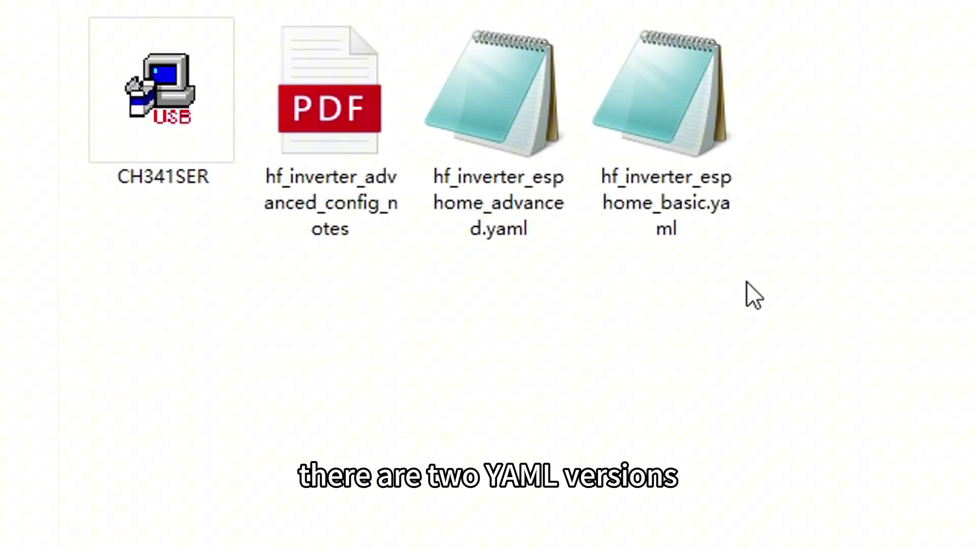
left_click_drag(756, 278, 481, 128)
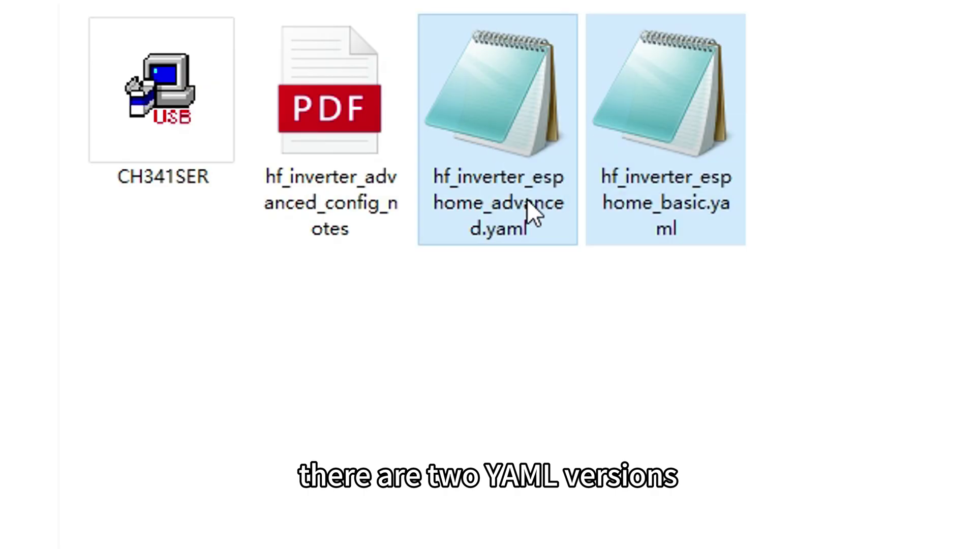
left_click(639, 116)
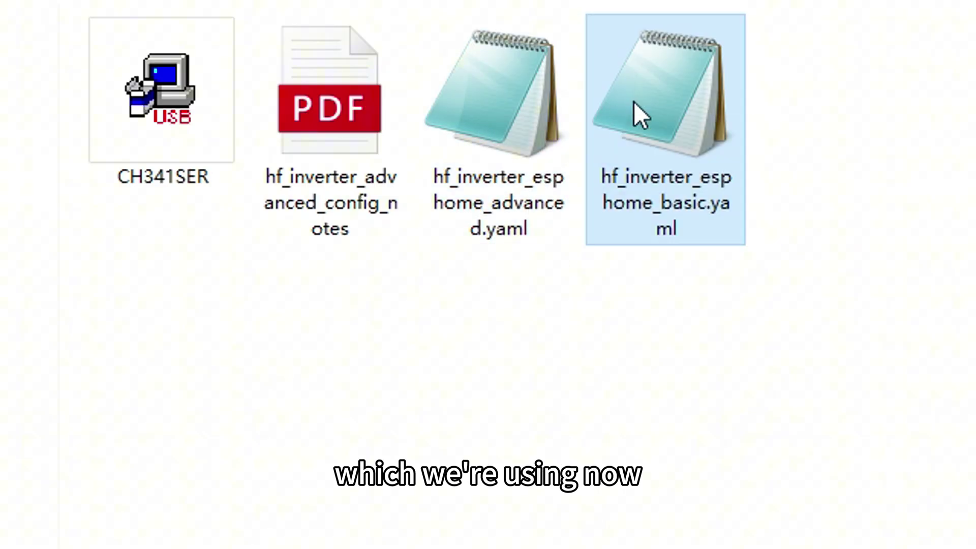
left_click(505, 142)
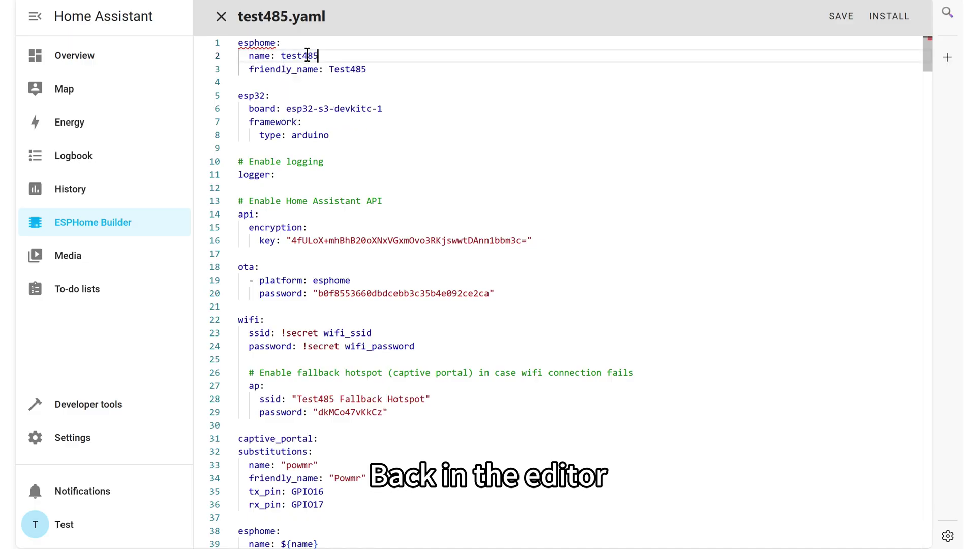
Step: Replace the powmr name and Powmr friendly name in substitutions with test485 and Test485
double_click(307, 54)
key("ctrl+c")
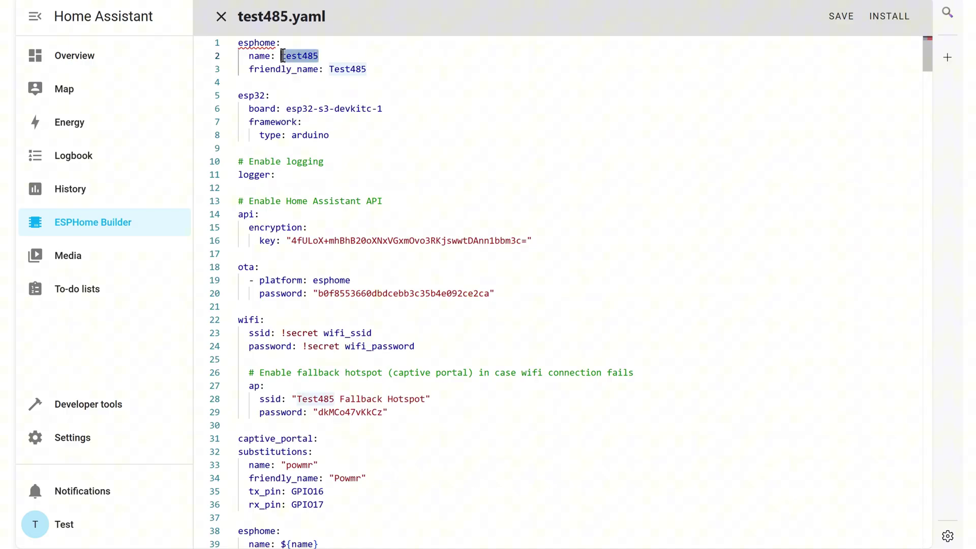
scroll(317, 197, "down", 1)
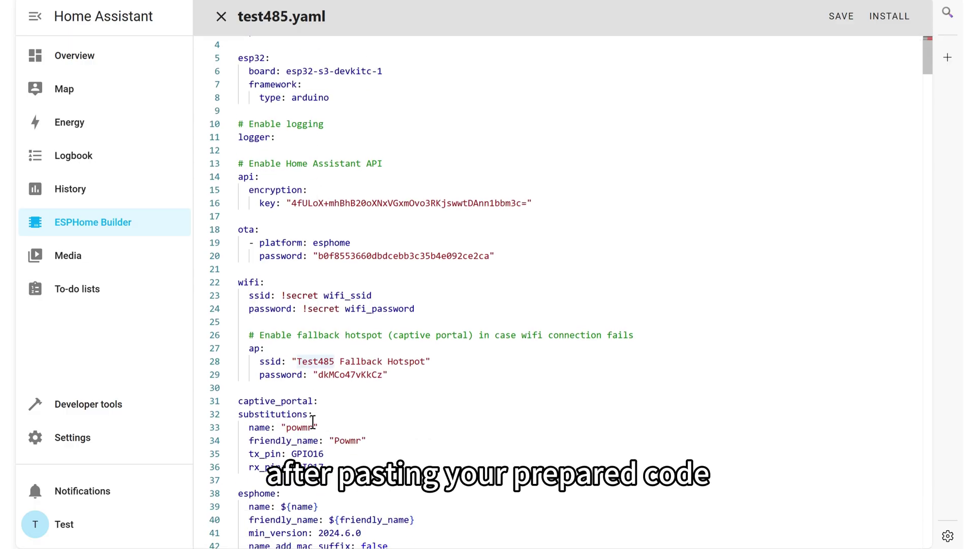
left_click_drag(312, 427, 286, 426)
key("ctrl+v")
scroll(410, 43, "up", 2)
left_click_drag(366, 69, 329, 70)
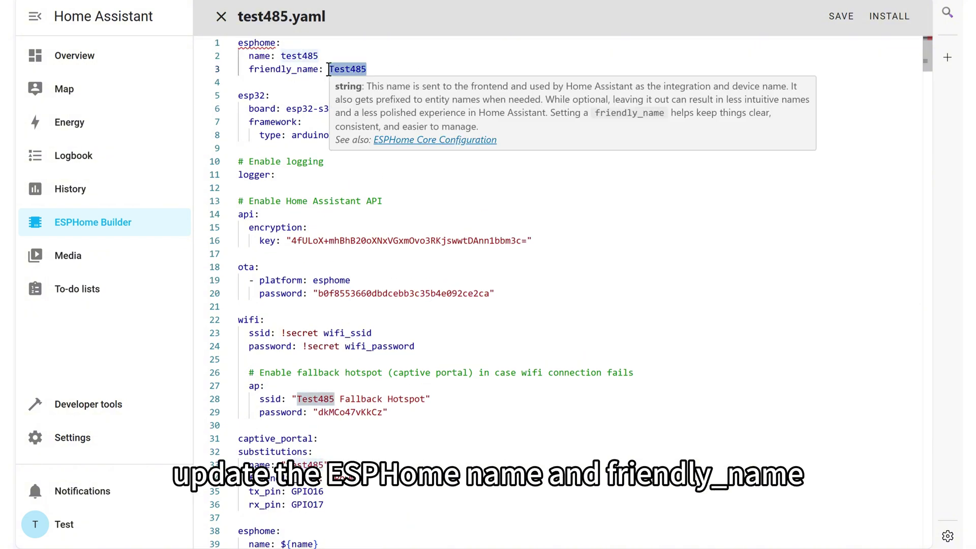
scroll(473, 326, "down", 1)
left_click(361, 447)
left_click_drag(360, 447, 334, 448)
type("Test485")
Step: Copy the generated API key and paste it over the old key in the pasted config
scroll(419, 459, "down", 5)
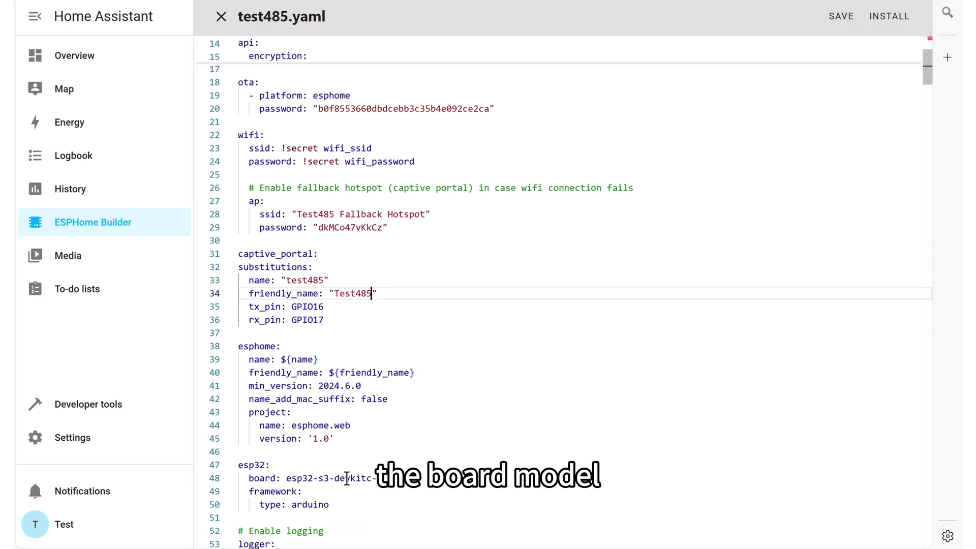
scroll(412, 322, "up", 5)
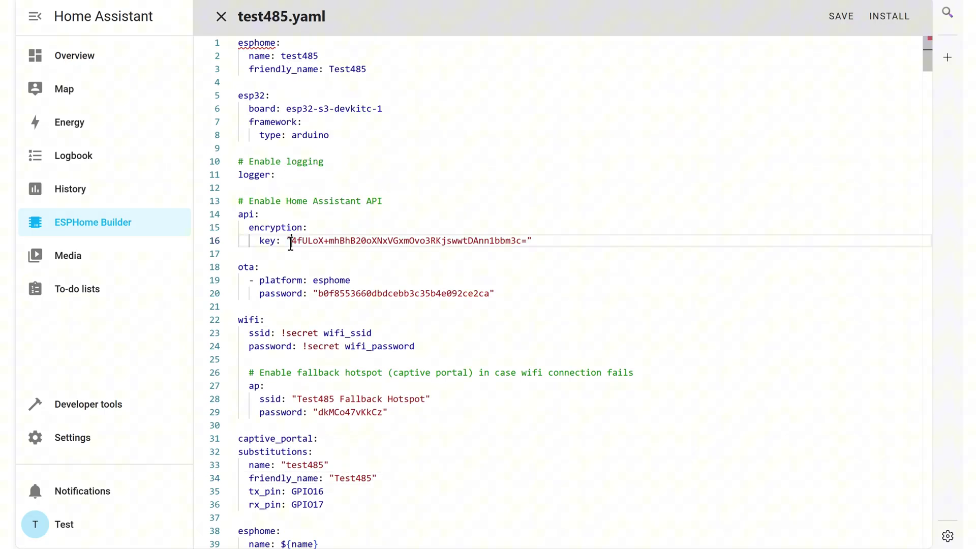
left_click_drag(293, 241, 529, 240)
key("ctrl+c")
scroll(559, 244, "down", 9)
scroll(525, 244, "down", 2)
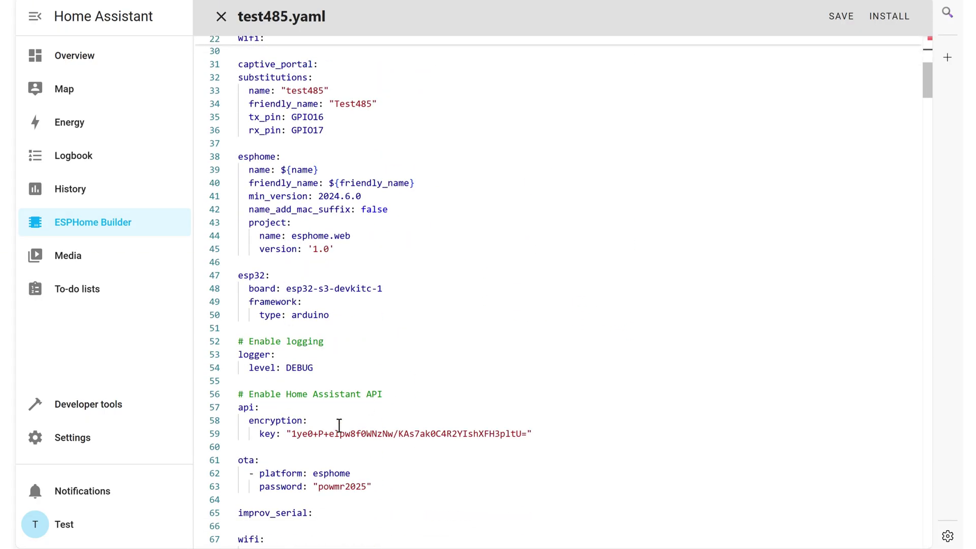
left_click_drag(290, 444, 529, 443)
key("ctrl+v")
Step: Delete the old generated block through captive_portal and save test485.yaml
scroll(519, 363, "up", 7)
left_click(322, 342)
left_click_drag(305, 343, 190, 2)
key("BackSpace")
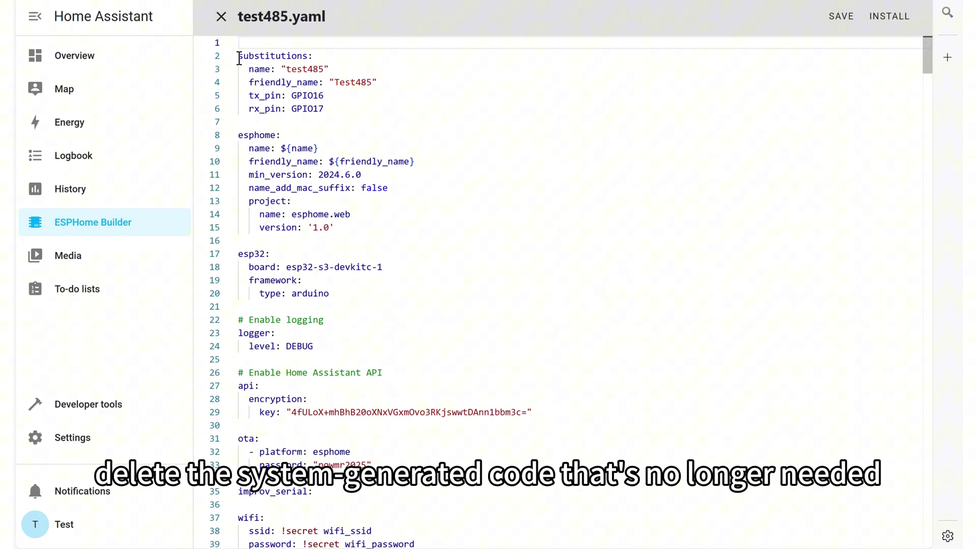
key("Delete")
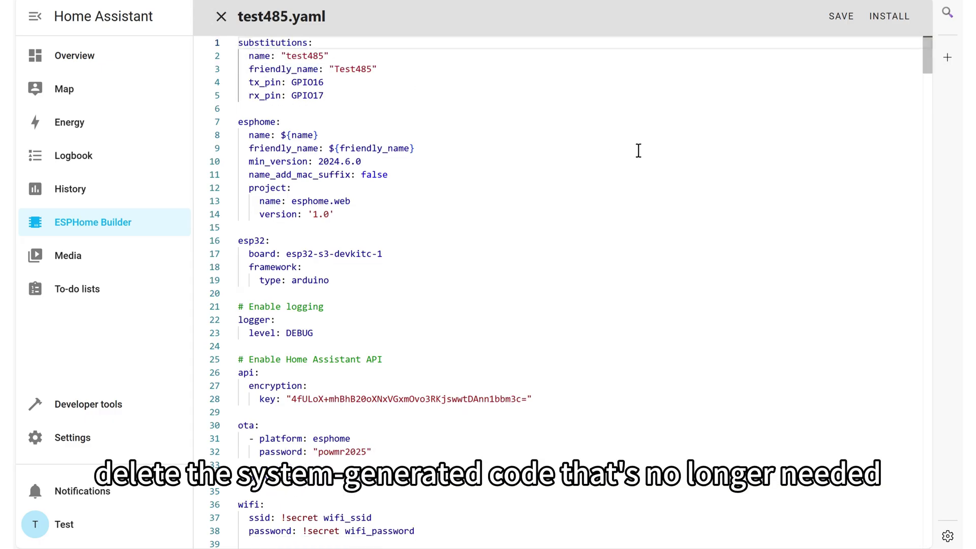
left_click(840, 16)
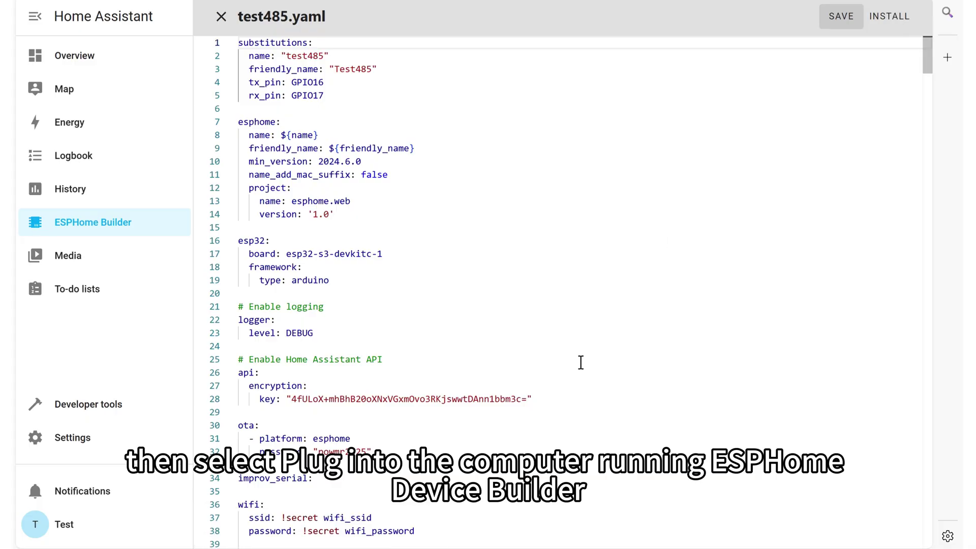
Step: Pass the ESP32 USB serial to the ESPhome VM and start a USB install of test485.yaml
mouse_move(366, 548)
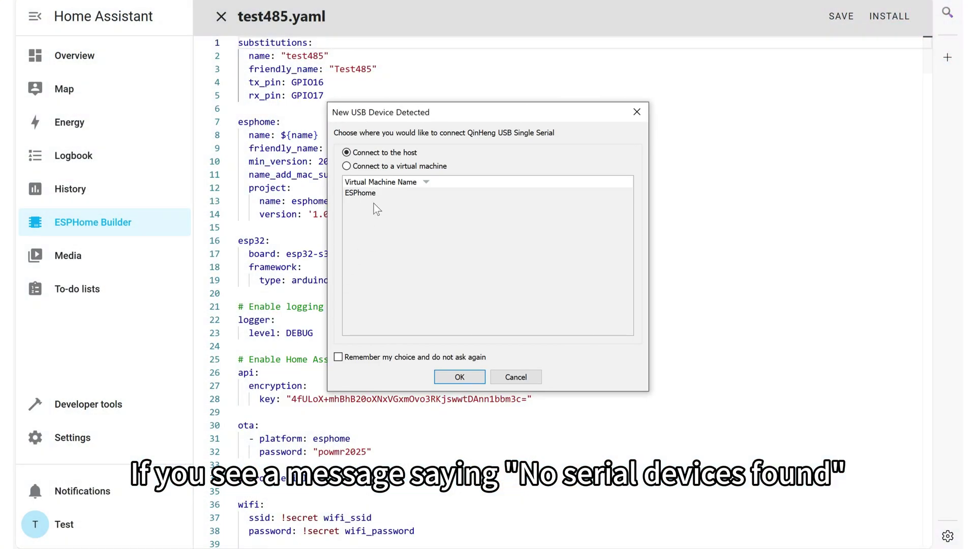
left_click(349, 168)
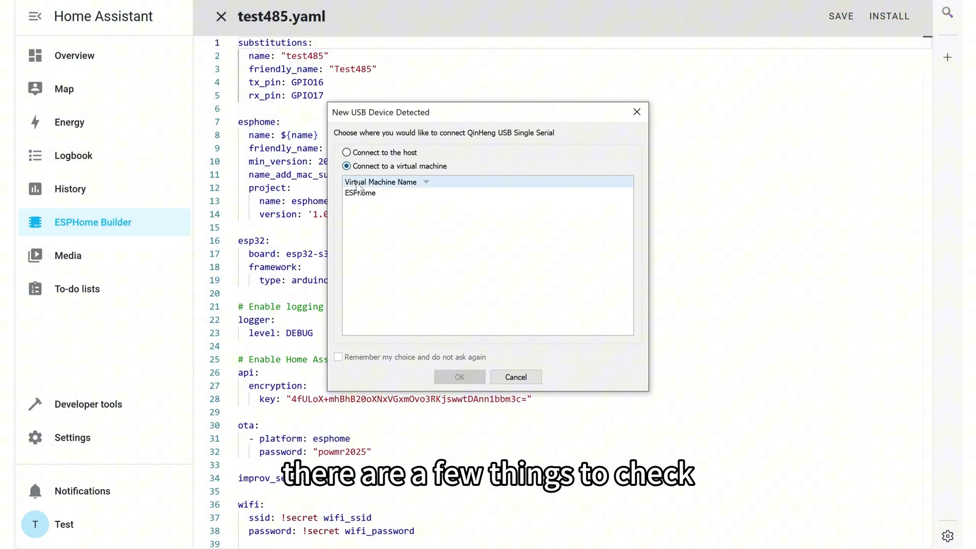
left_click(359, 195)
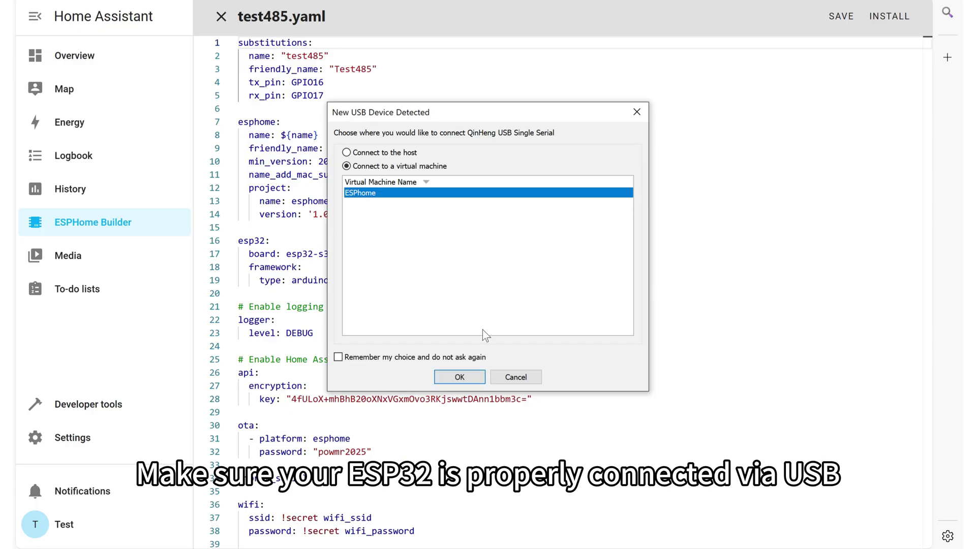
left_click(459, 377)
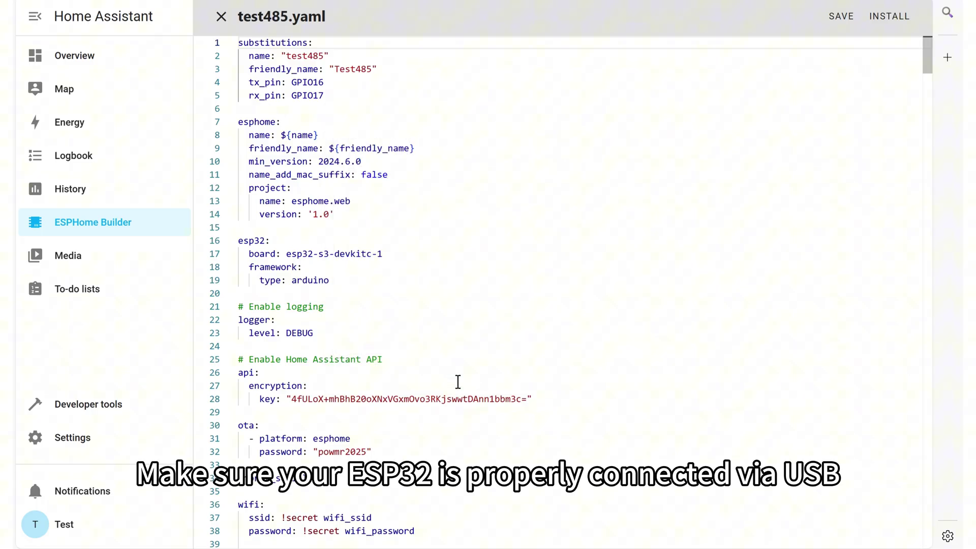
left_click(890, 15)
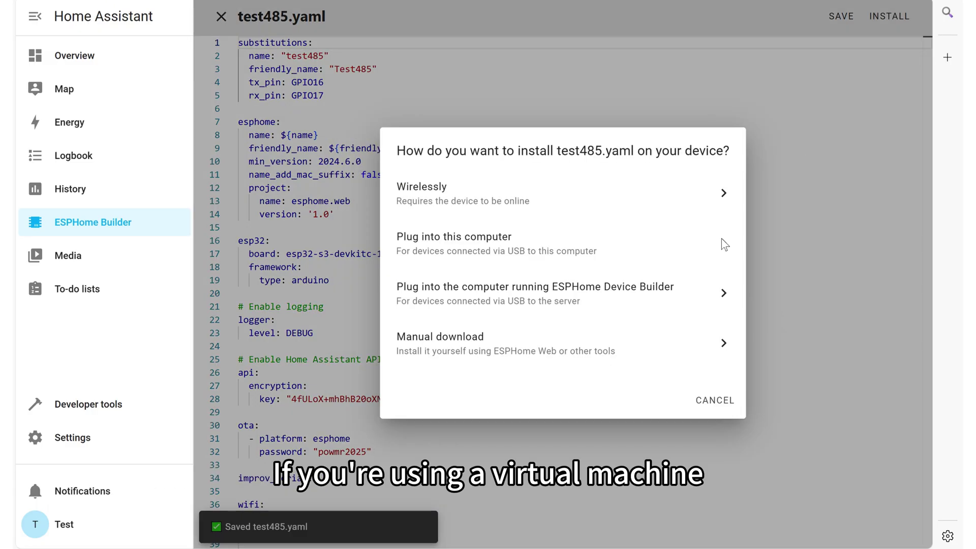
left_click(599, 302)
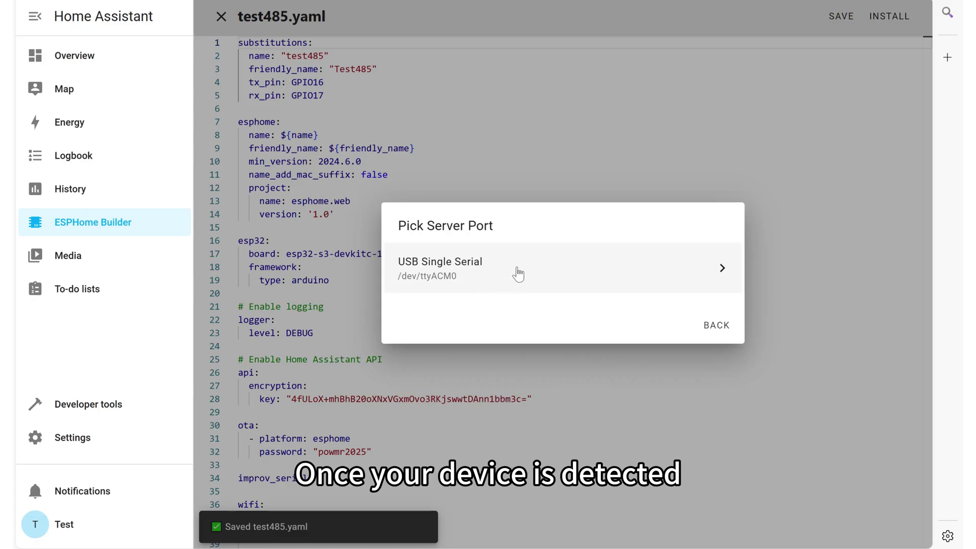
Step: Flash test485.yaml to the ESP32 over /dev/ttyACM0 and close the log after a successful upload
left_click(488, 288)
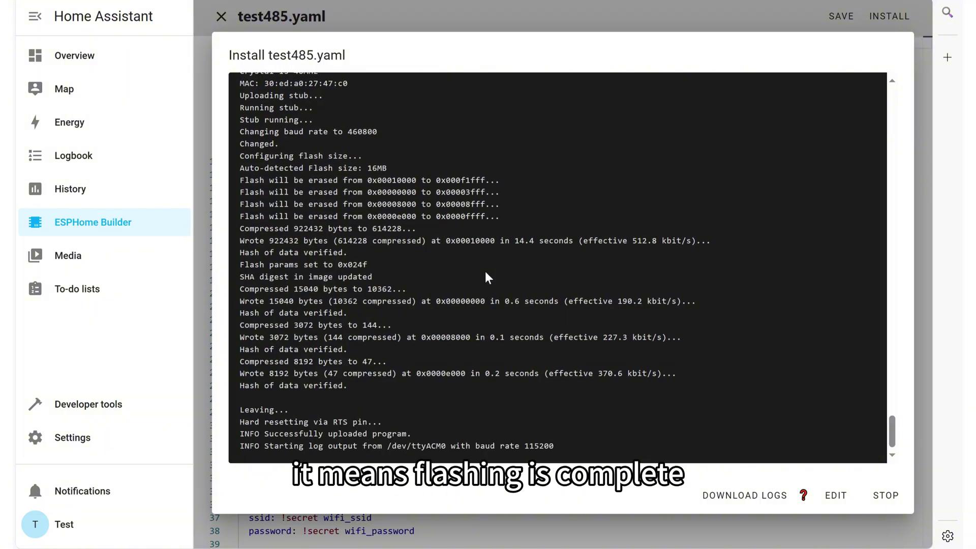
left_click(881, 498)
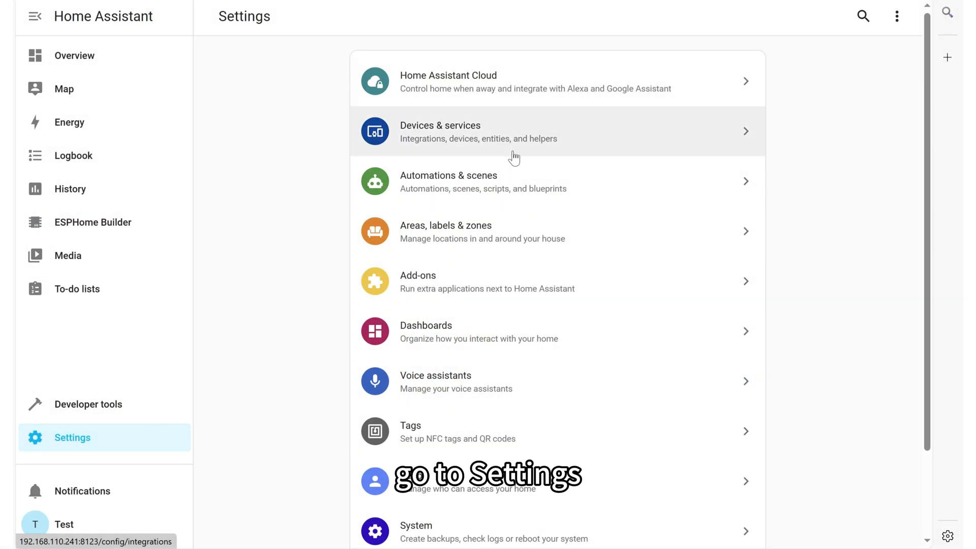
Step: Add the discovered Test485 ESPHome device with no area, then open its device page
left_click(513, 156)
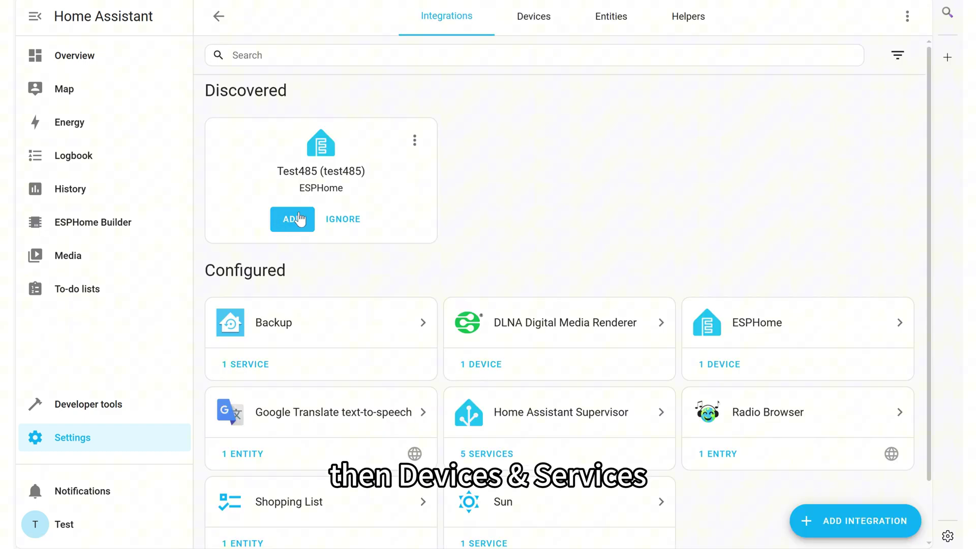
left_click(300, 224)
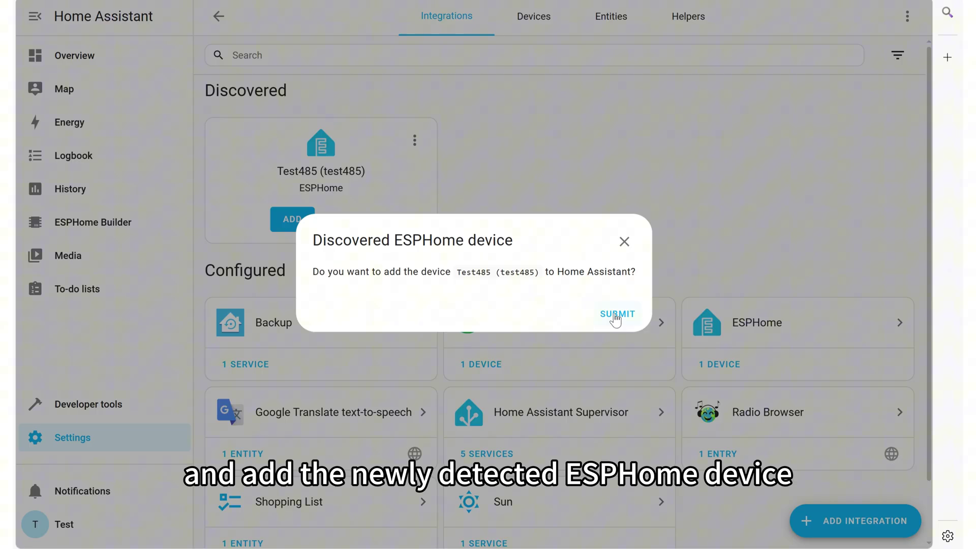
left_click(616, 319)
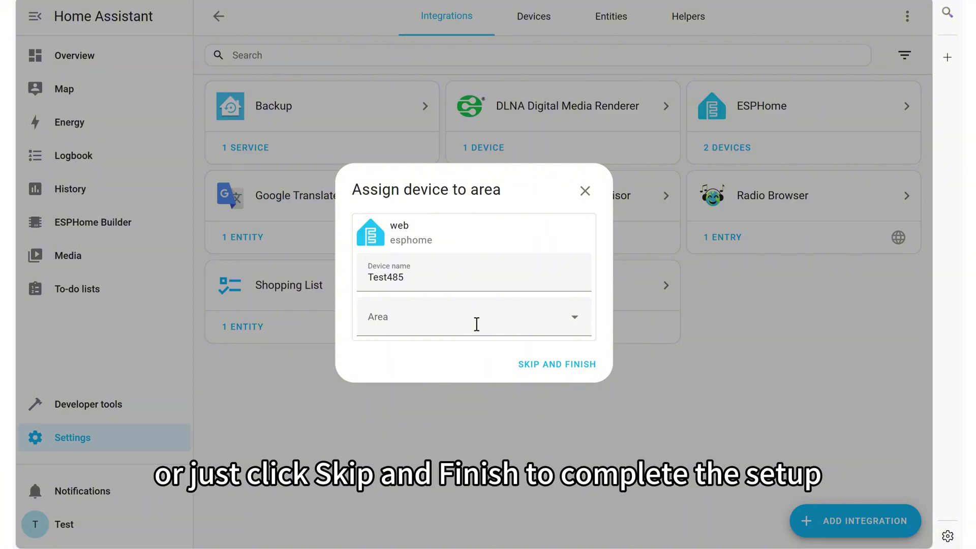
left_click(576, 365)
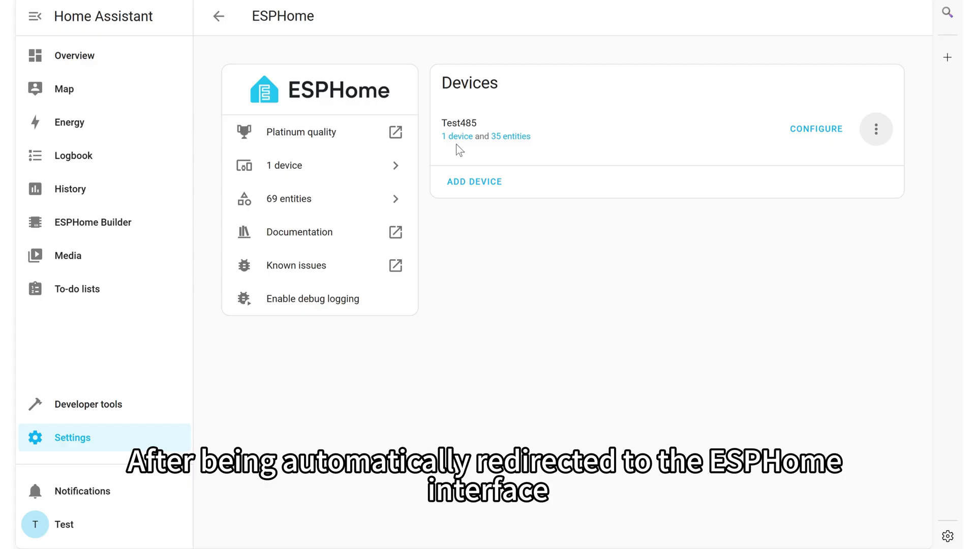
left_click(457, 138)
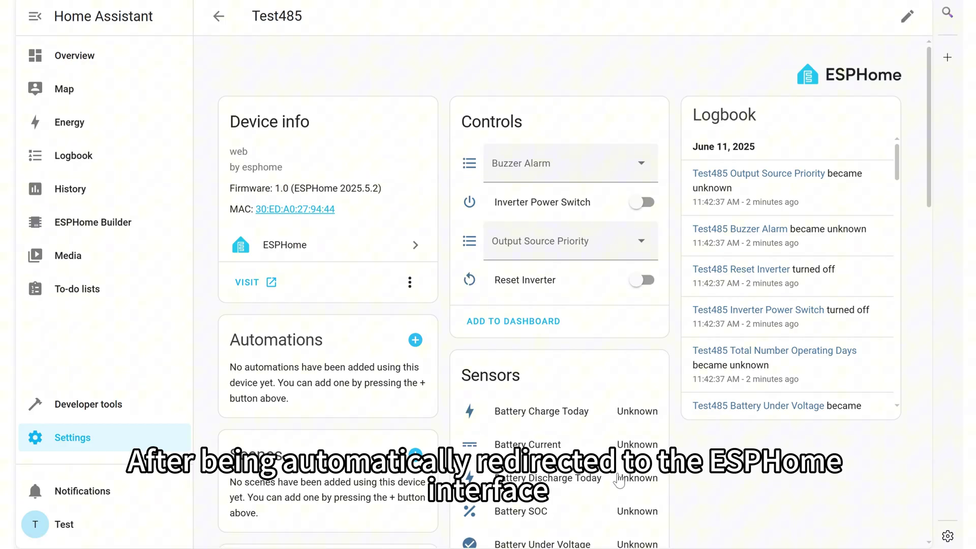
scroll(649, 396, "down", 2)
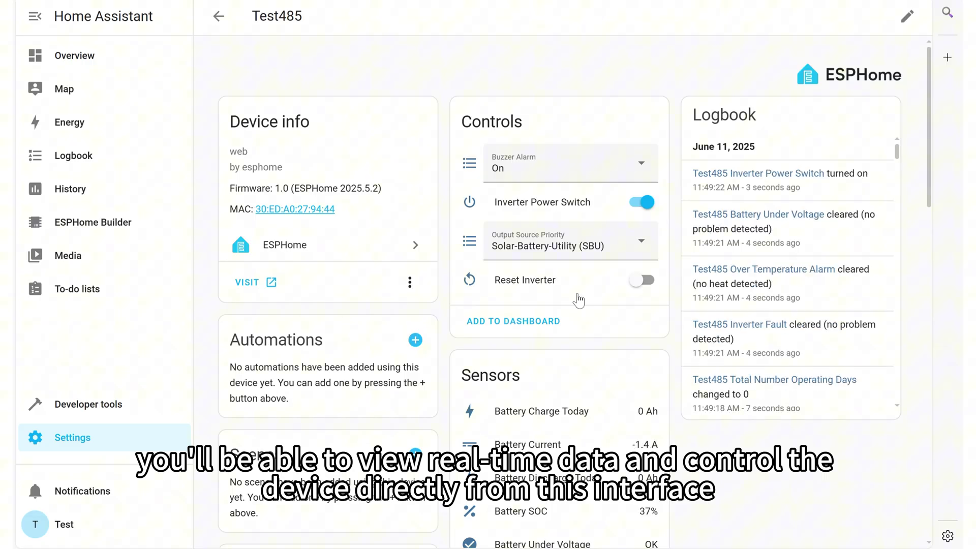
scroll(579, 300, "down", 12)
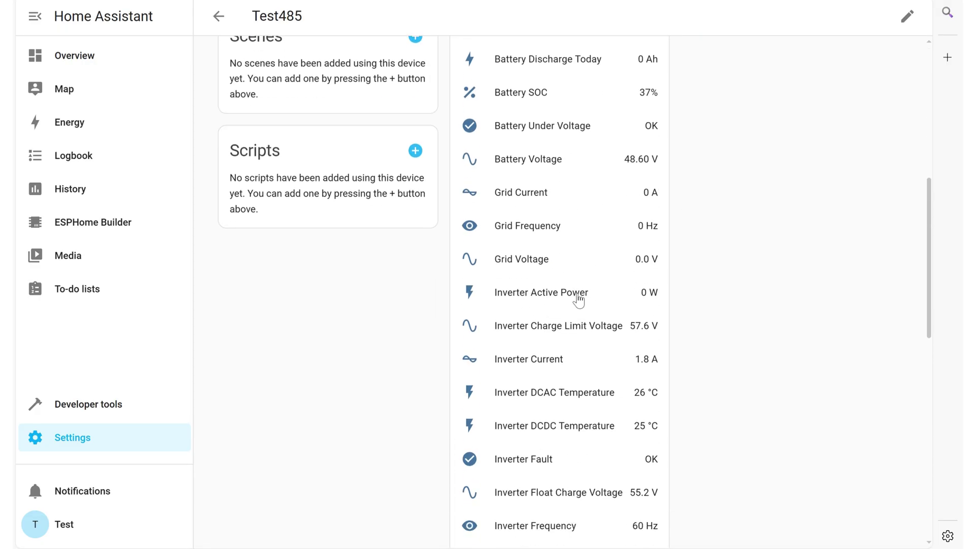
scroll(579, 300, "down", 8)
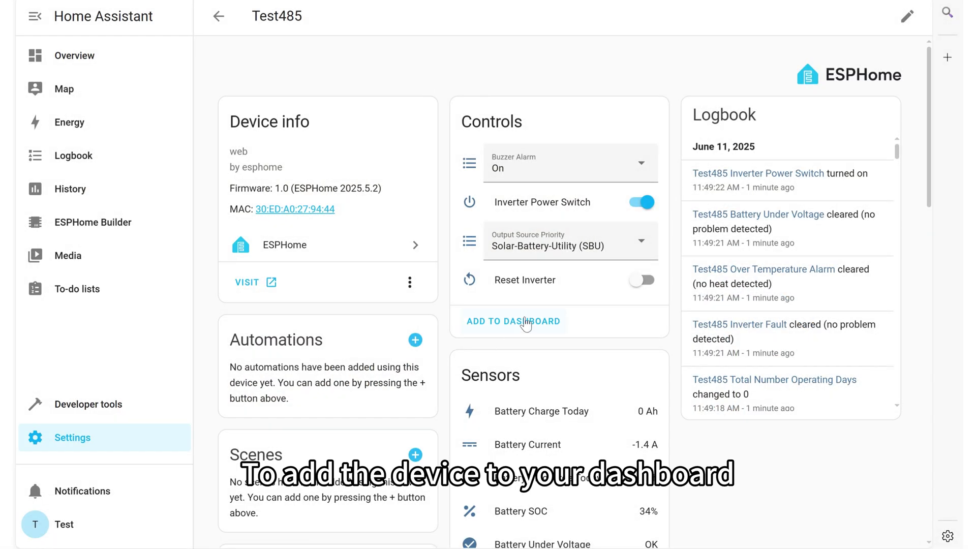
Step: Save the suggested Test485 controls card to the Default dashboard and view it on Overview
left_click(525, 321)
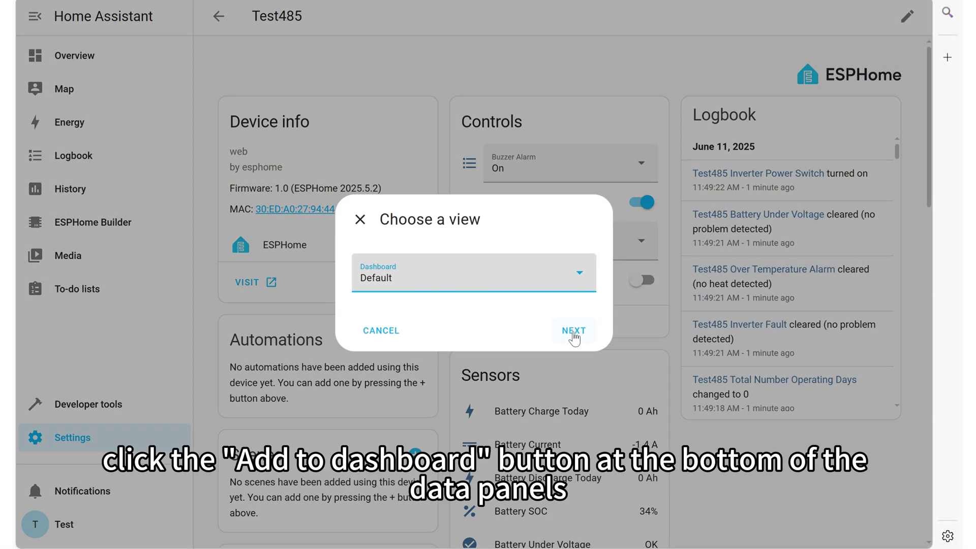
left_click(574, 332)
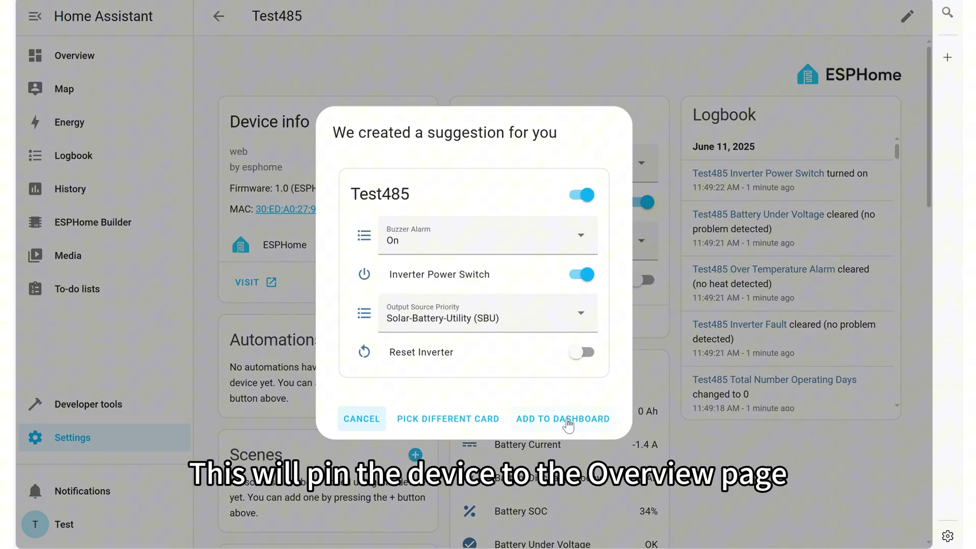
left_click(568, 424)
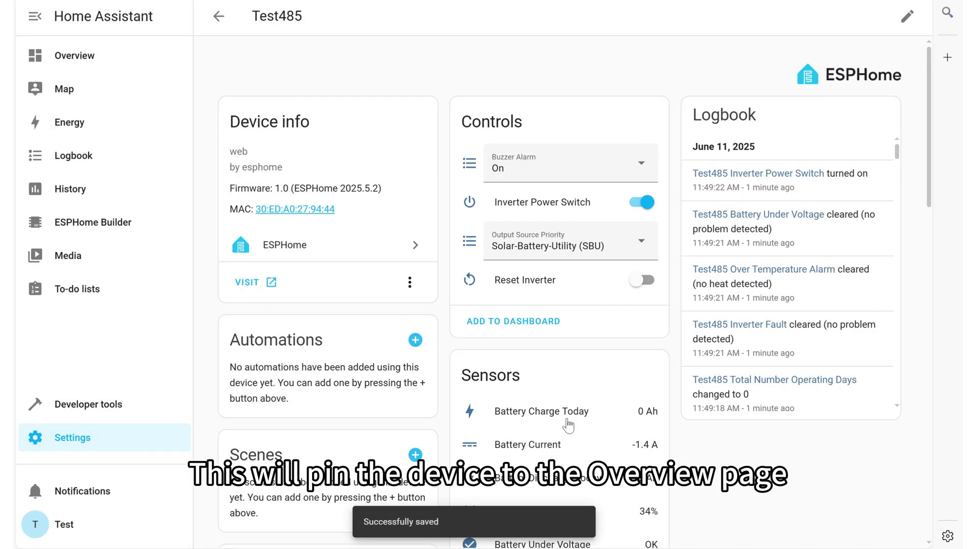
left_click(96, 53)
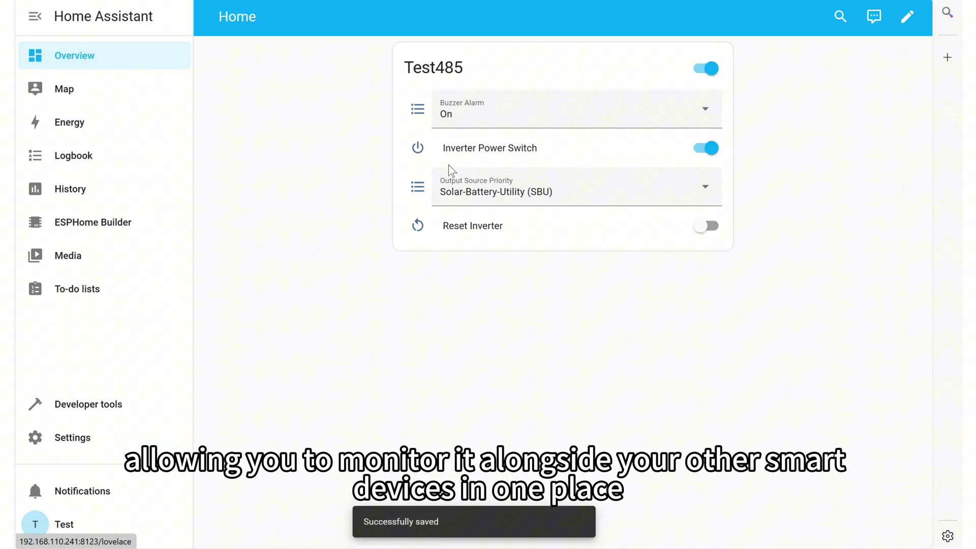
Step: From the Test485 sensors, add a manual YAML Power Flow Card Plus card to the Default dashboard
left_click(67, 456)
scroll(625, 335, "down", 15)
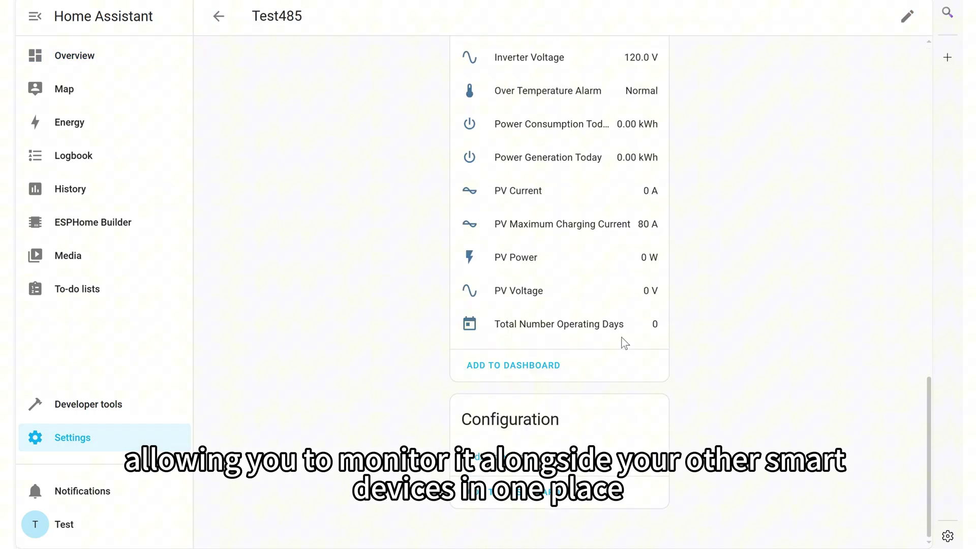
left_click(496, 374)
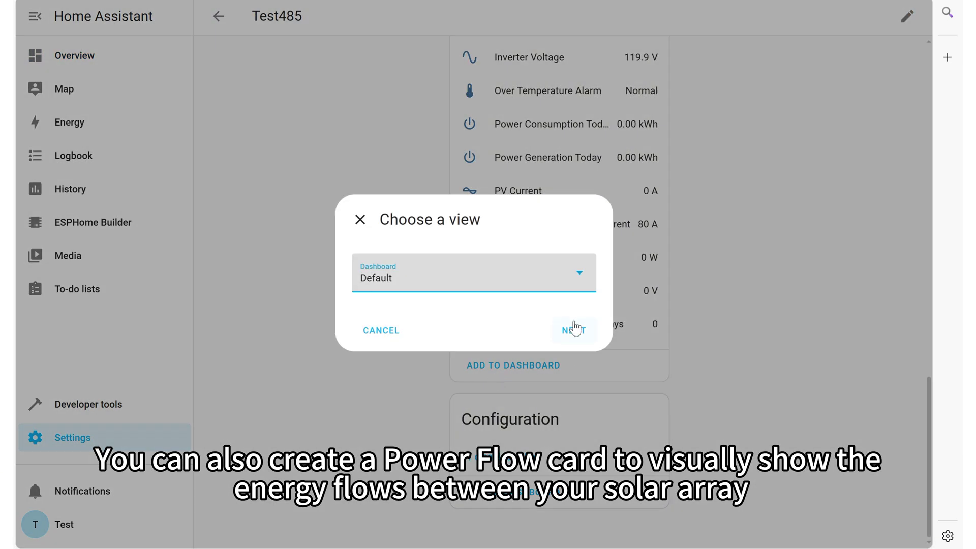
left_click(575, 329)
scroll(543, 349, "down", 10)
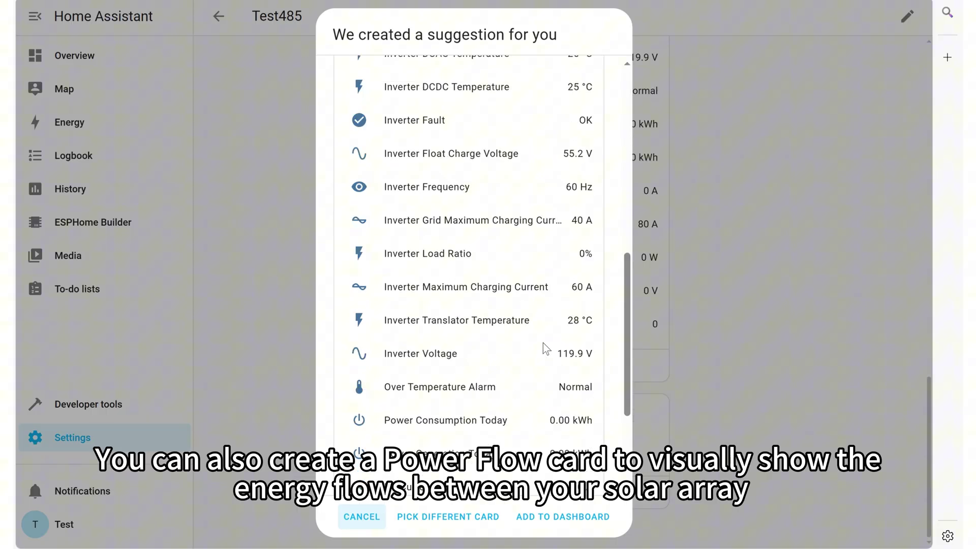
left_click(442, 516)
scroll(444, 340, "down", 15)
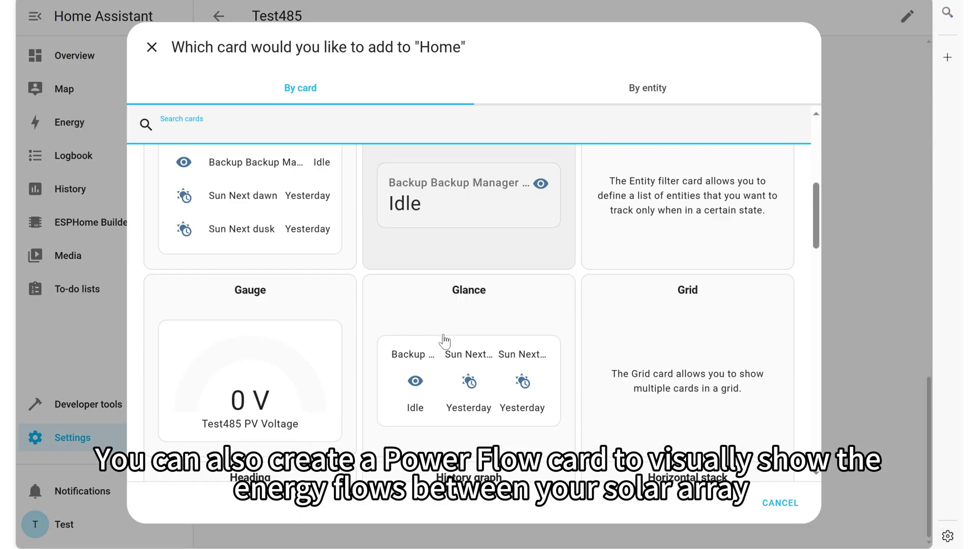
left_click(470, 419)
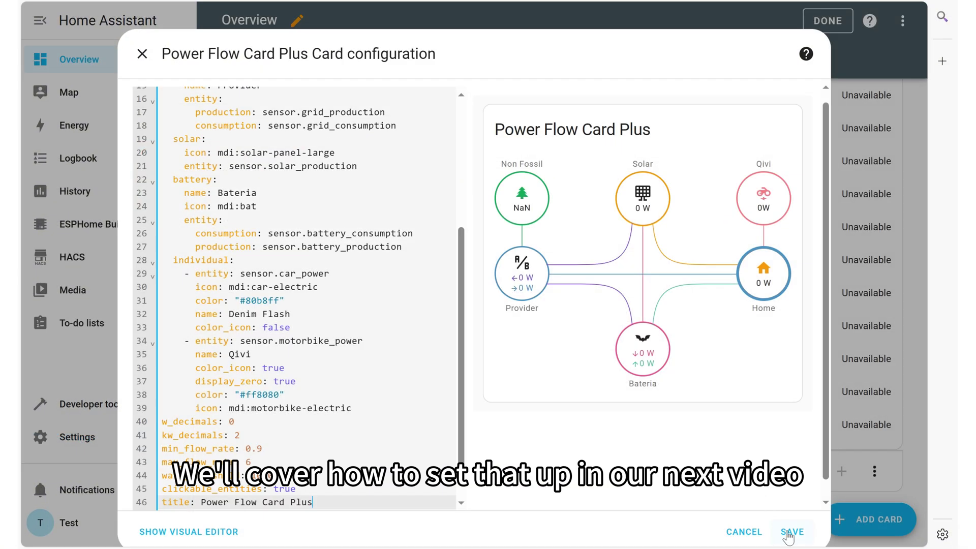
left_click(789, 533)
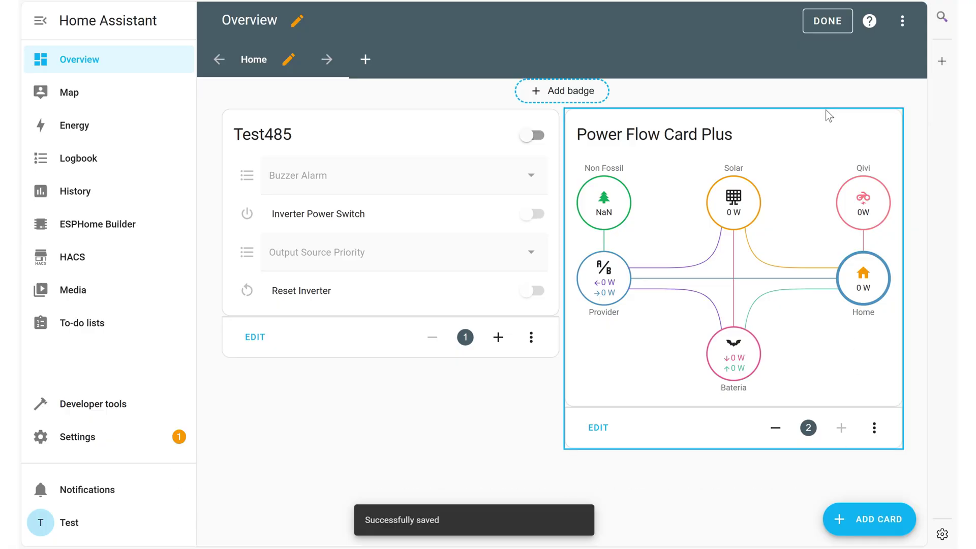
Step: Exit edit mode on the Home dashboard and scroll through the Test485 controls and sensor cards
left_click(839, 21)
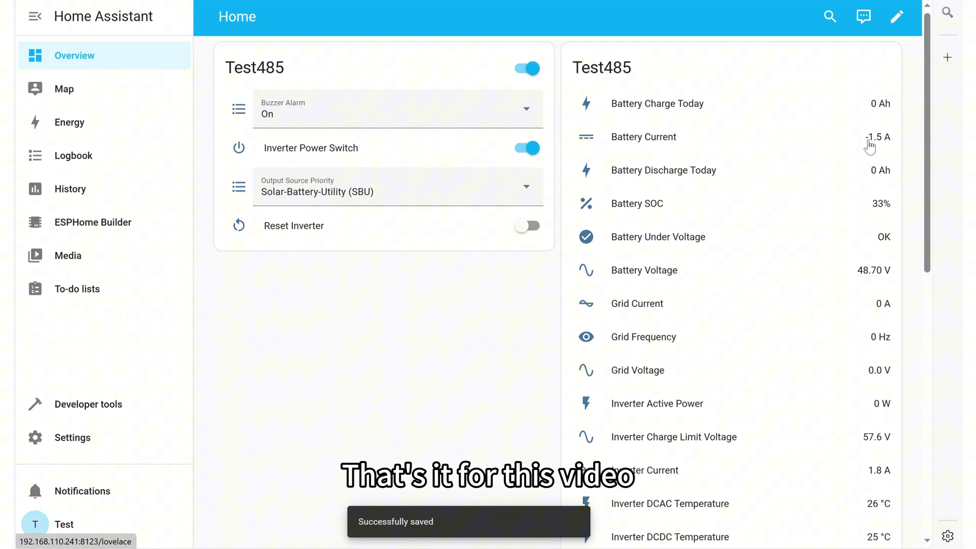
left_click(896, 17)
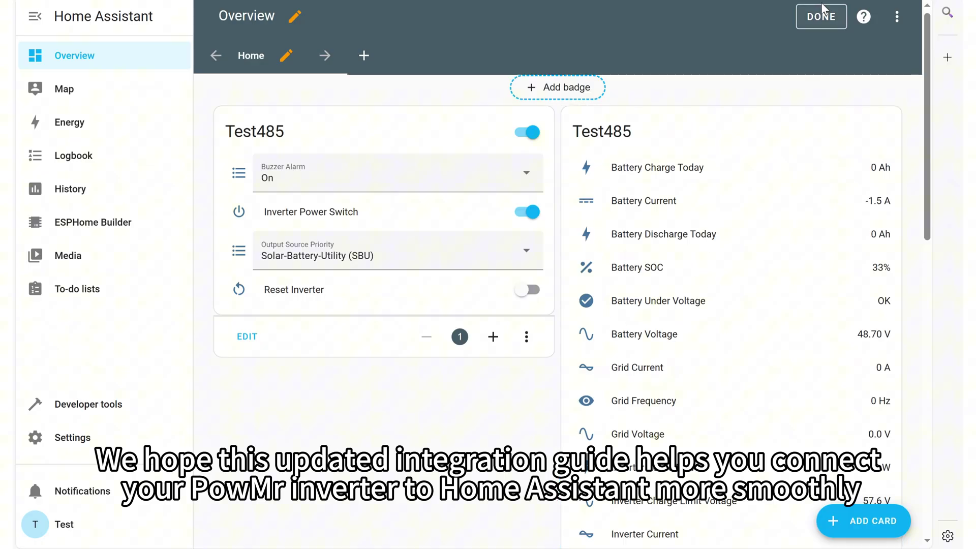
left_click(821, 17)
scroll(702, 269, "down", 4)
scroll(704, 271, "down", 7)
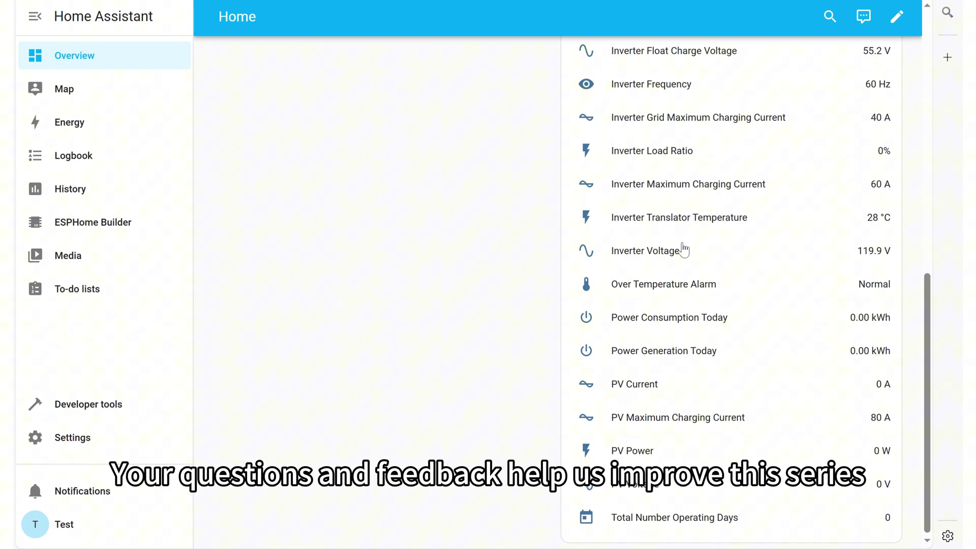
scroll(683, 249, "up", 10)
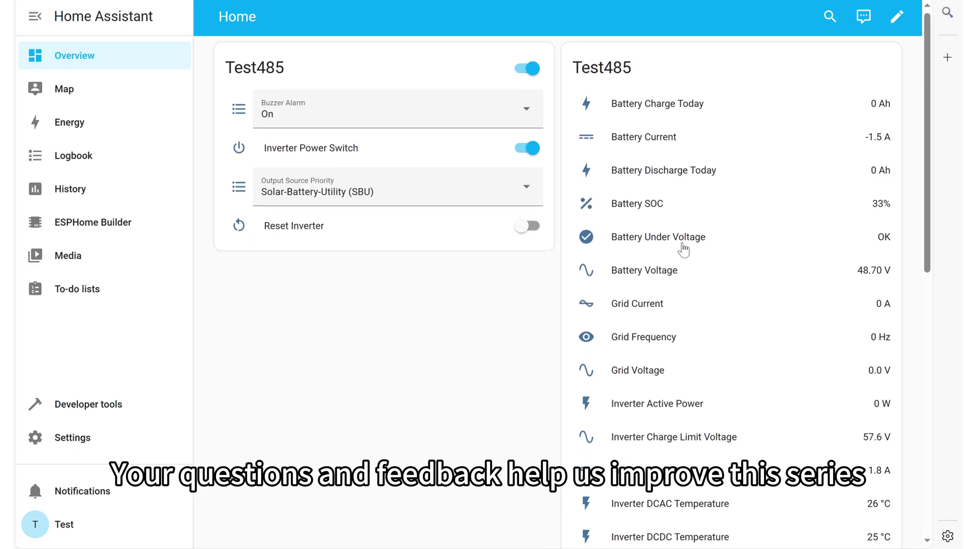